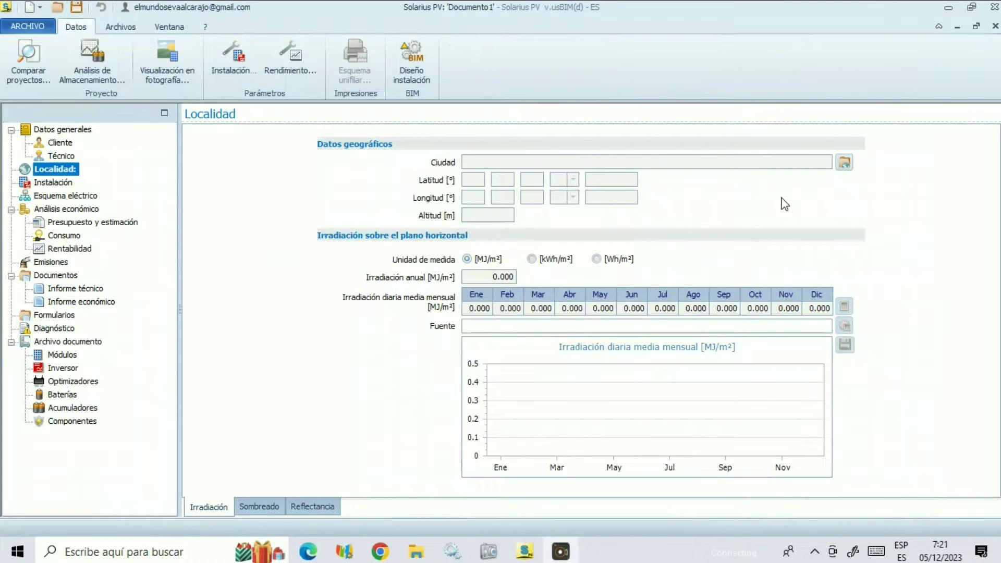
Step: Set Agüimes as the project location and launch Diseño instalación BIM from the Instalación page
left_click(844, 163)
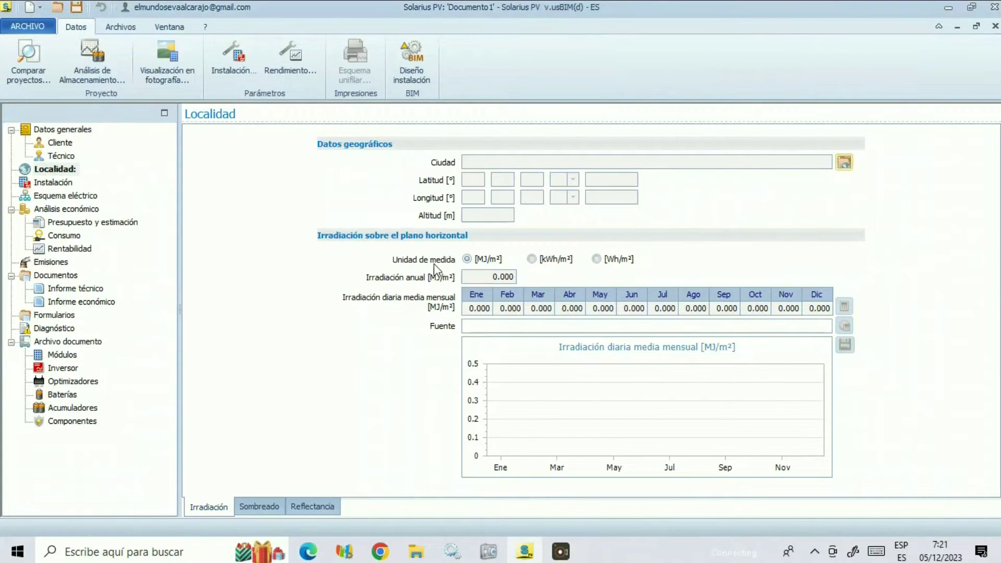
key("Return")
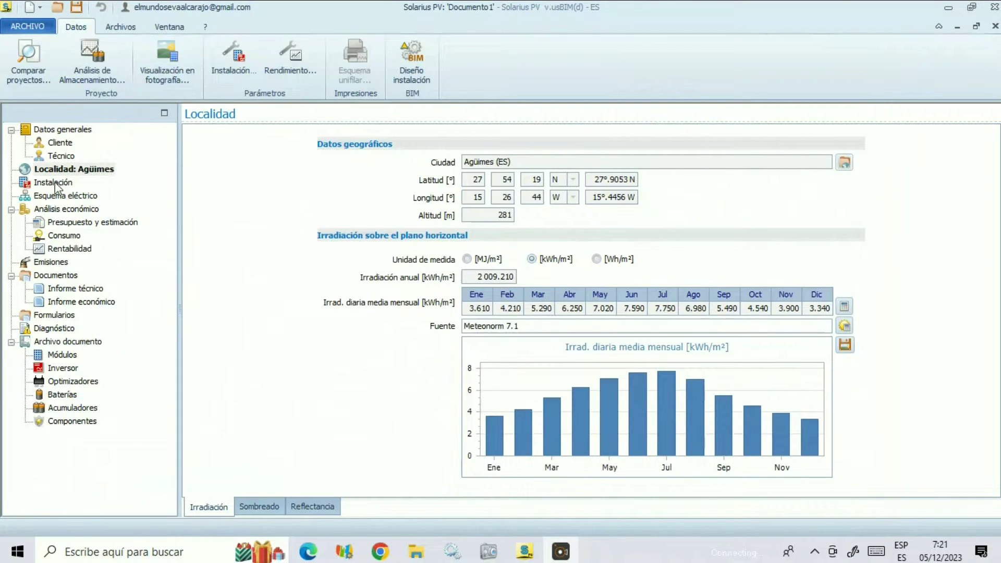
left_click(58, 182)
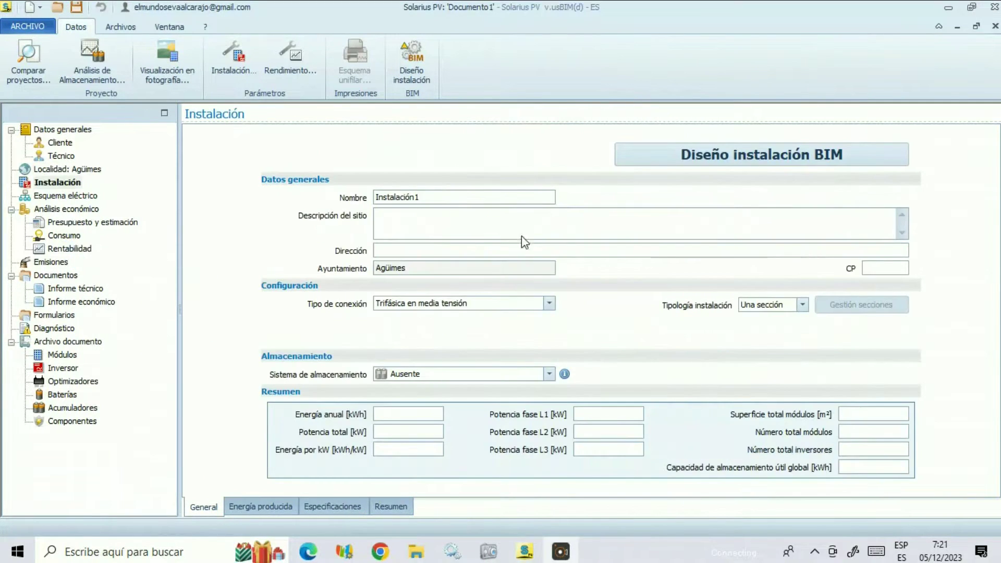
left_click(702, 153)
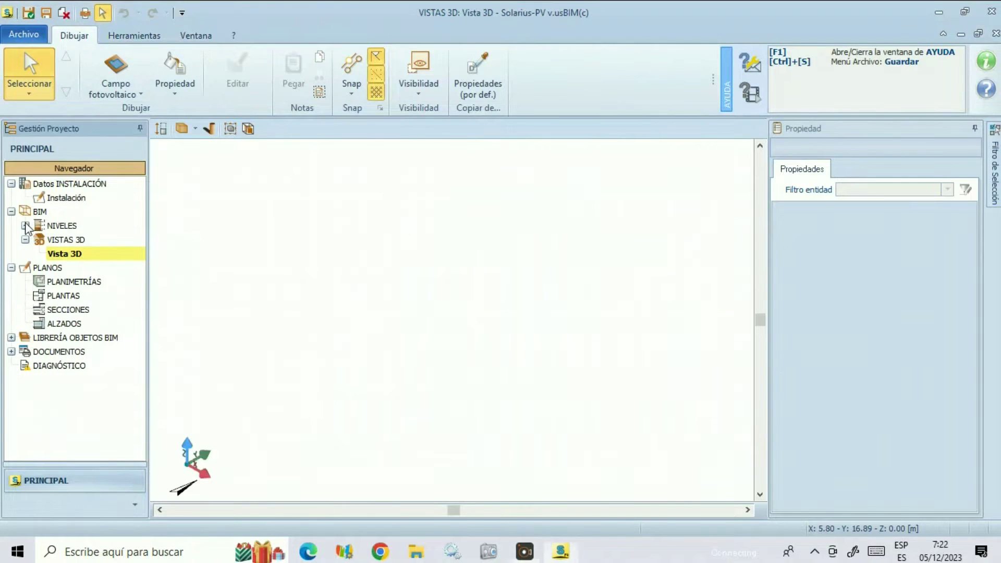
Step: Insert the site's aerial photo as a raster image on the 00 Planimetría level
left_click(25, 225)
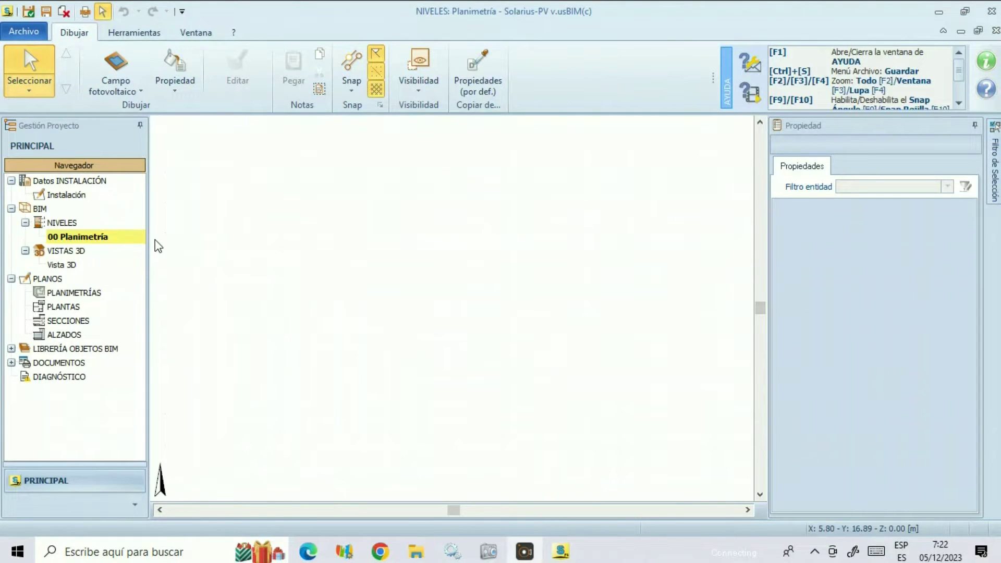
left_click(139, 92)
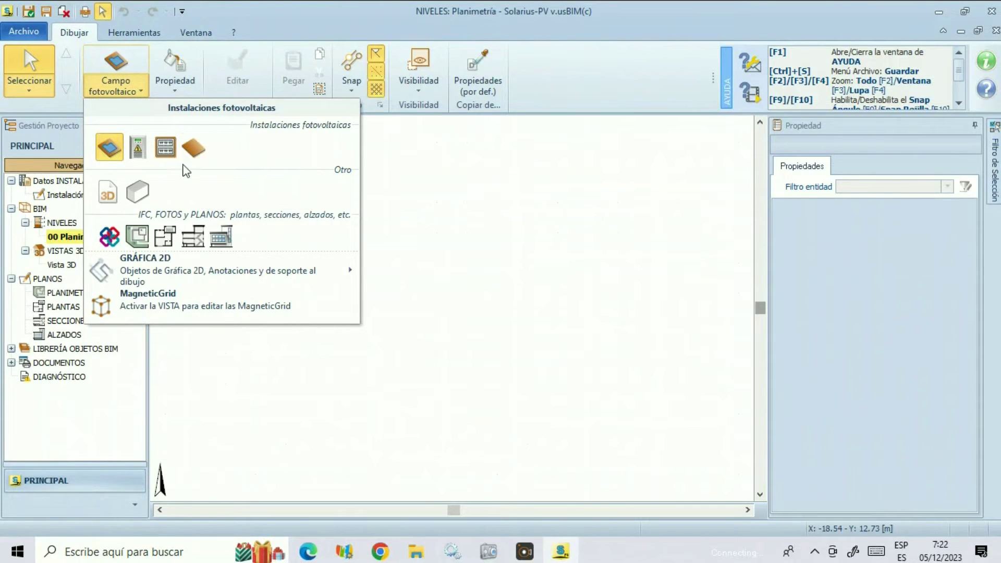
left_click(326, 279)
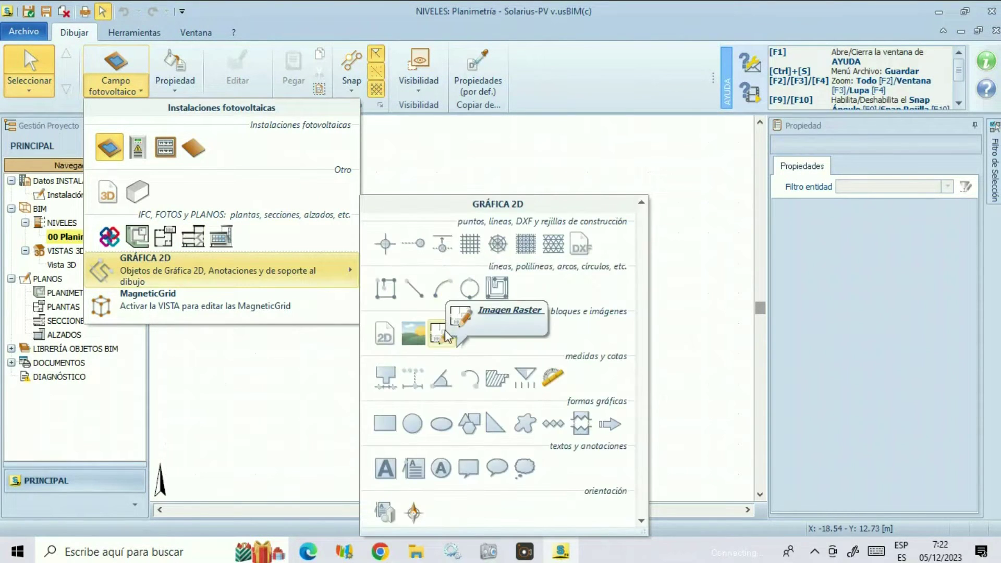
left_click(413, 334)
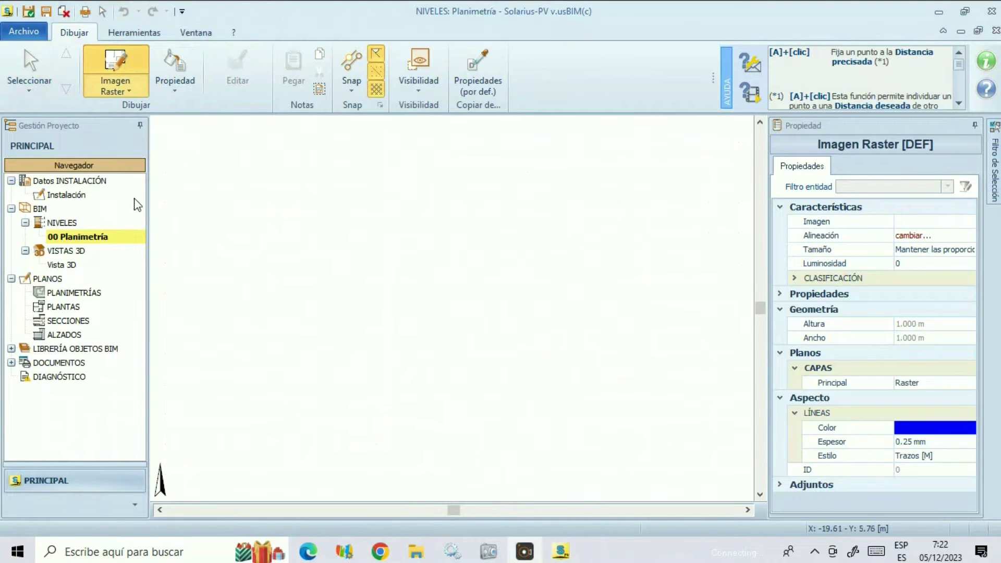
left_click(200, 279)
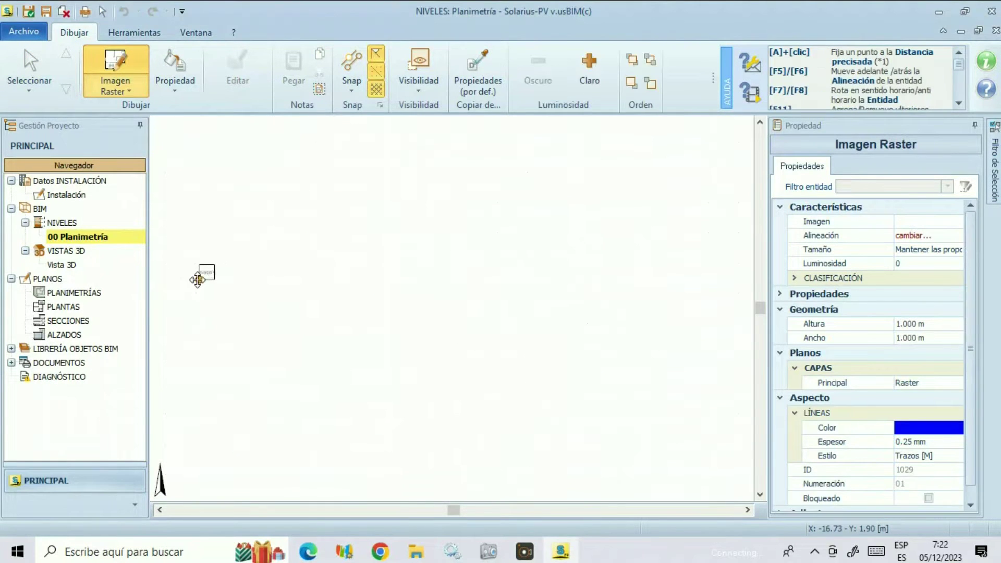
right_click(196, 280)
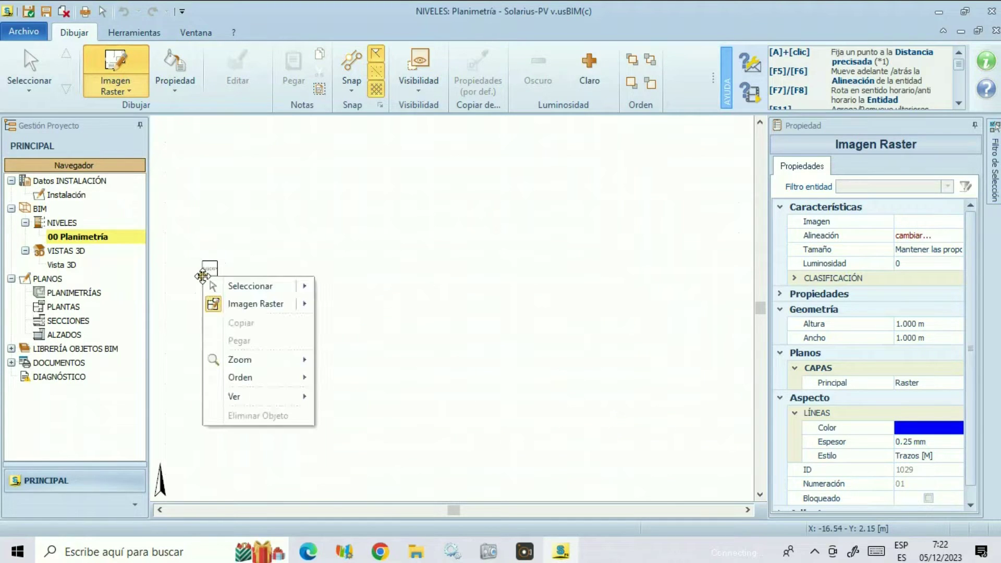
left_click(187, 277)
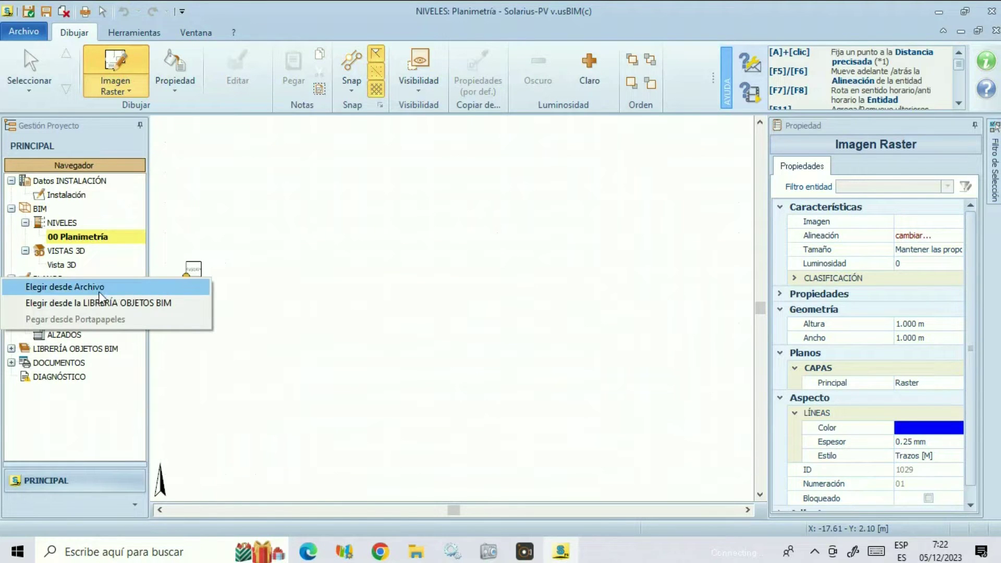
left_click(98, 291)
double_click(343, 147)
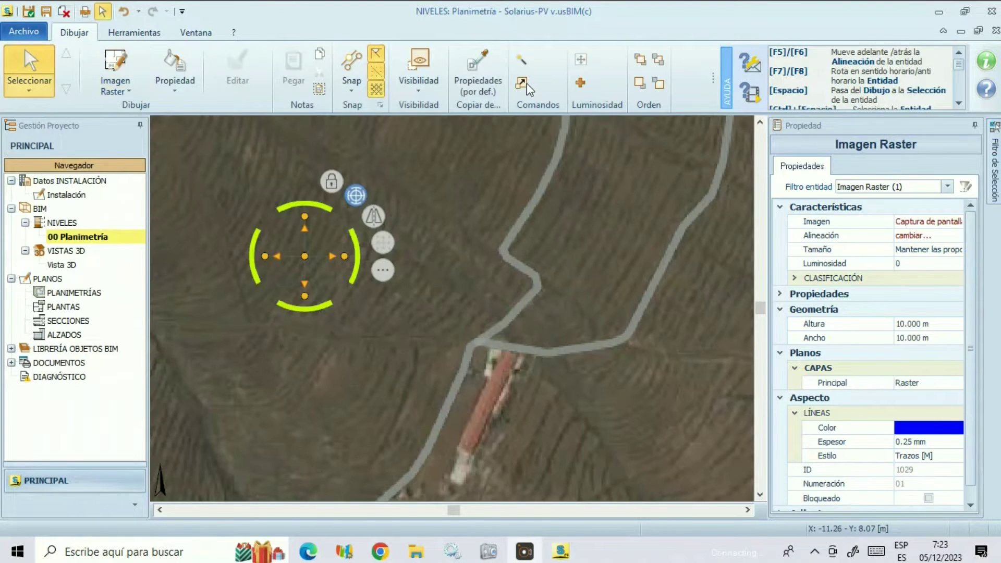
Step: Rescale the image so its scale bar measures 200 m
left_click(522, 84)
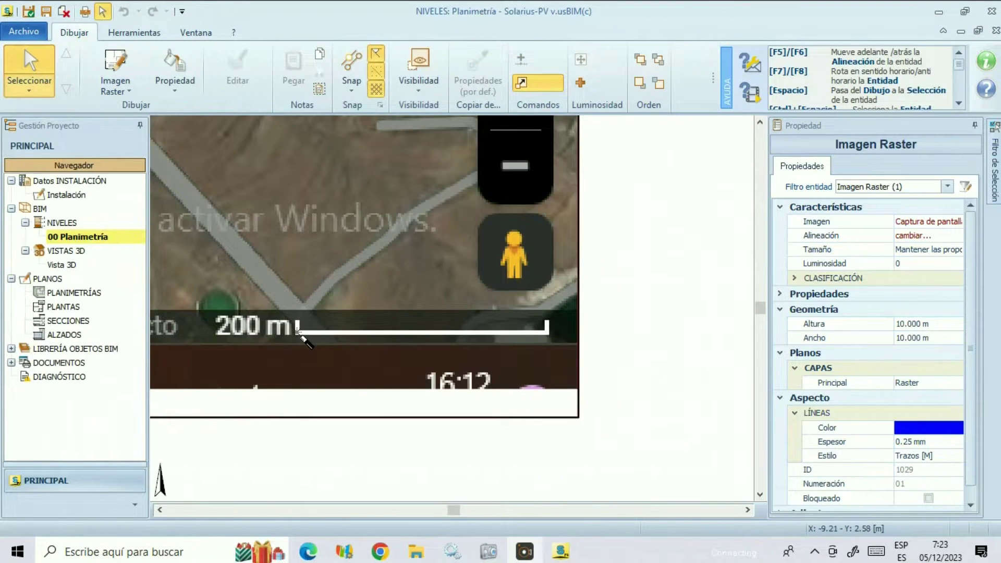
left_click(297, 331)
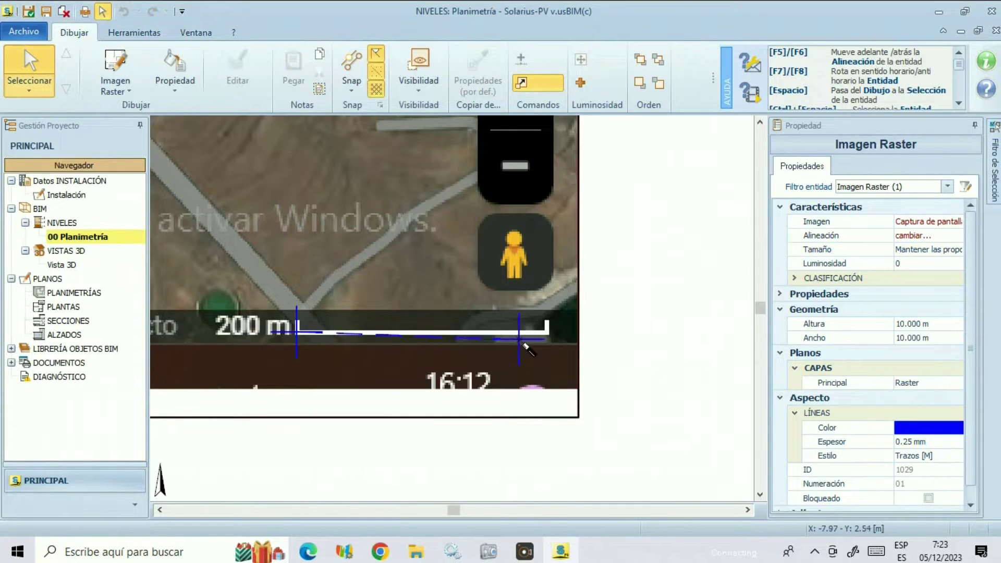
left_click(547, 332)
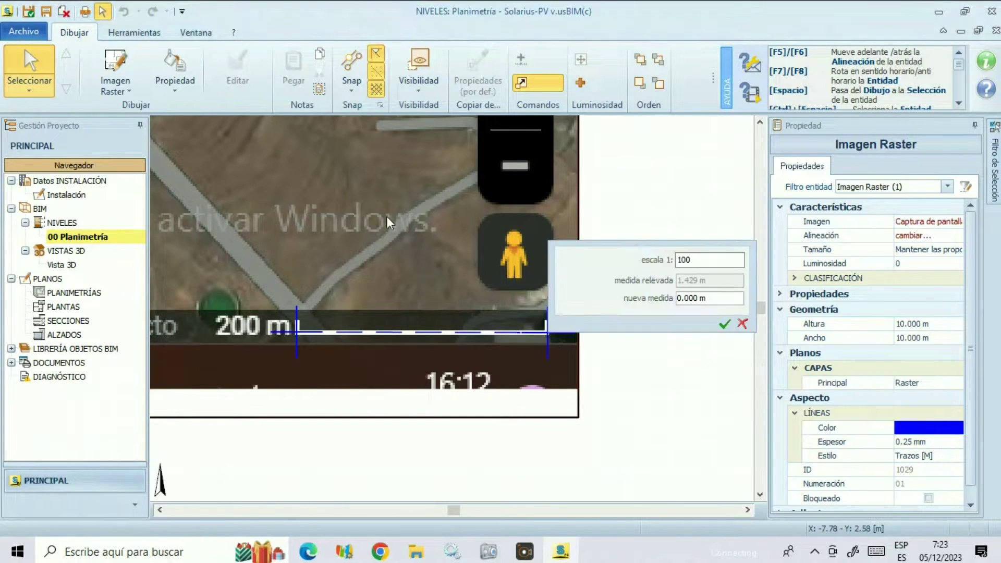
type("200")
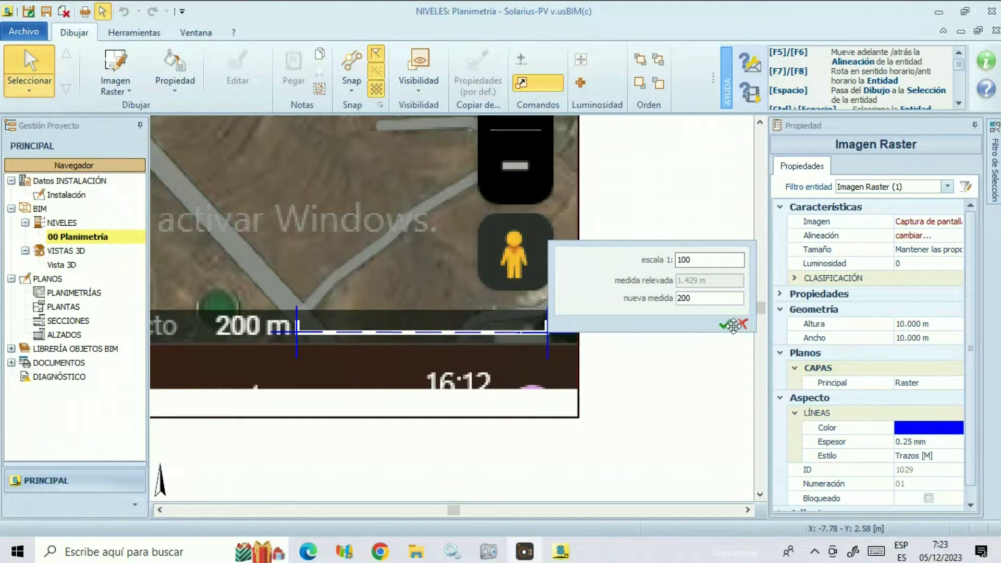
left_click(725, 325)
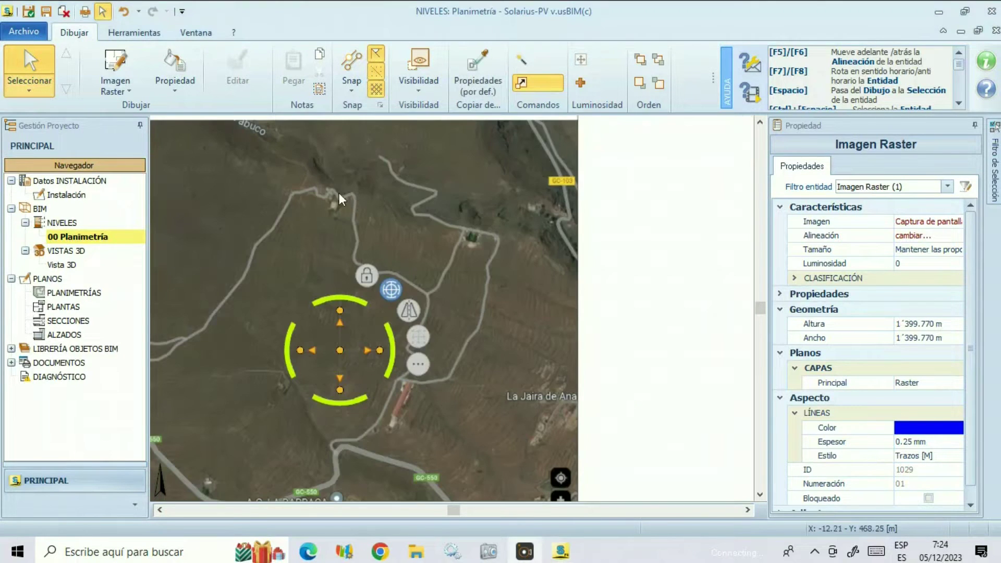
Step: Outline an inclined surface over the parcel on the satellite image
left_click(129, 90)
mouse_move(221, 112)
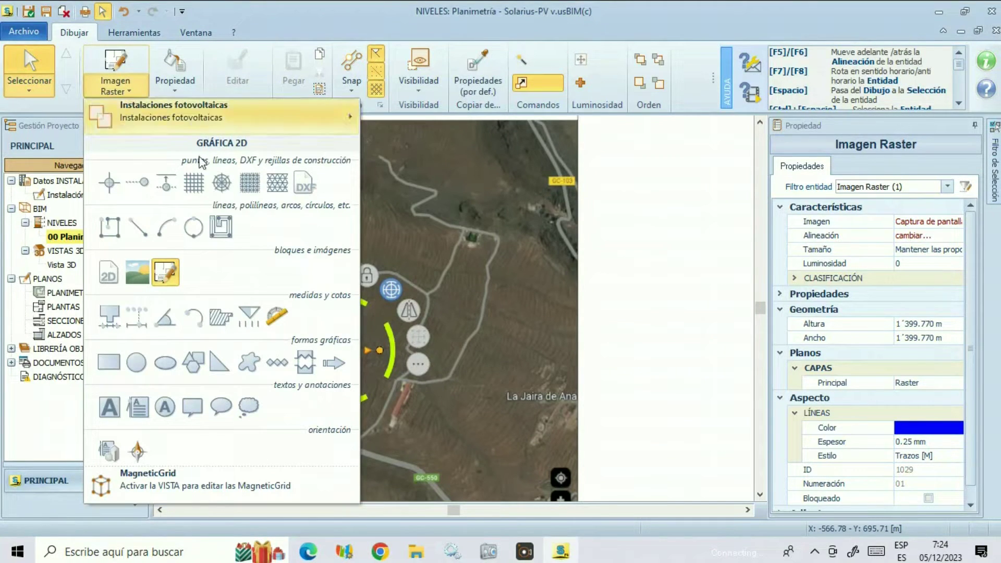
left_click(471, 149)
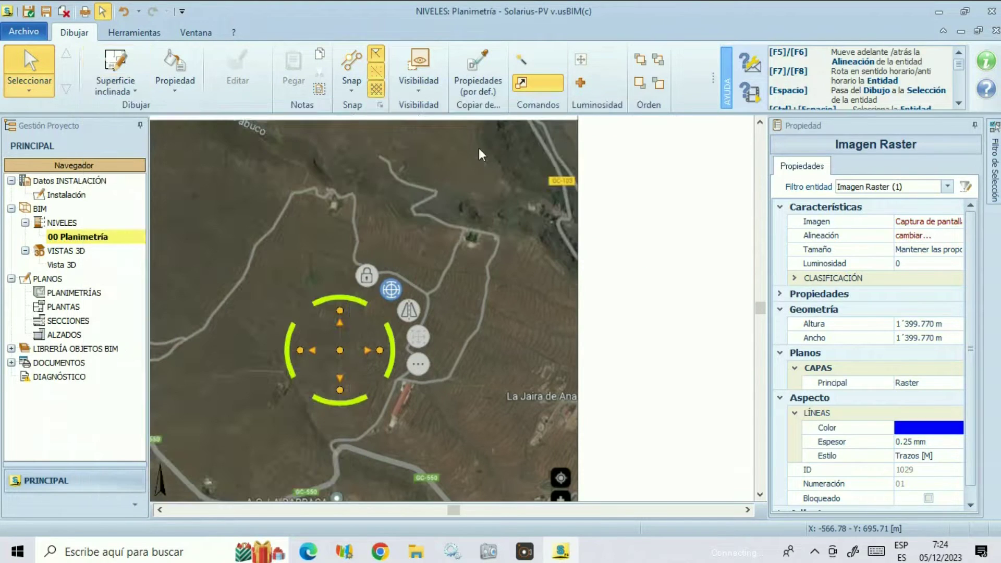
scroll(364, 269, "up", 3)
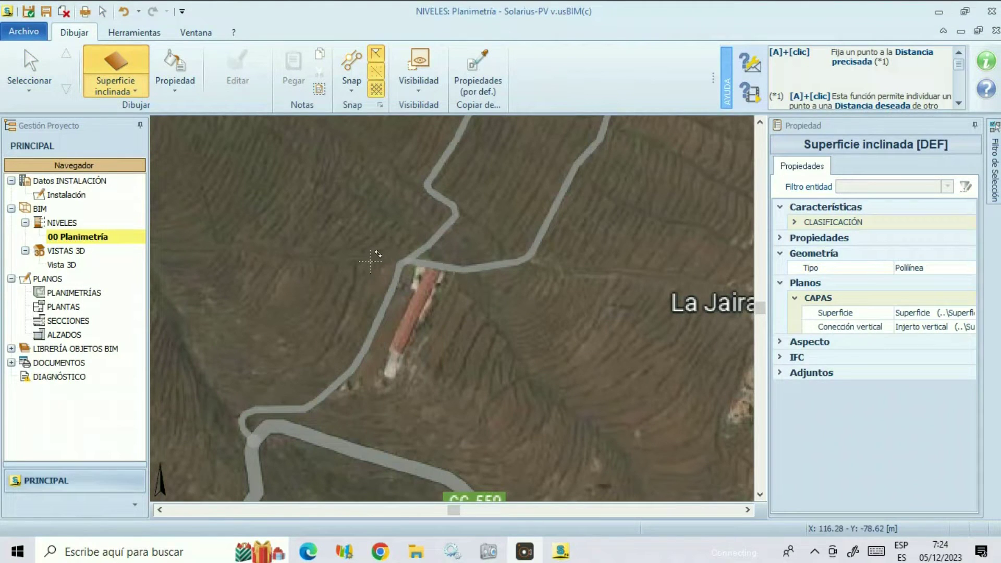
left_click(370, 260)
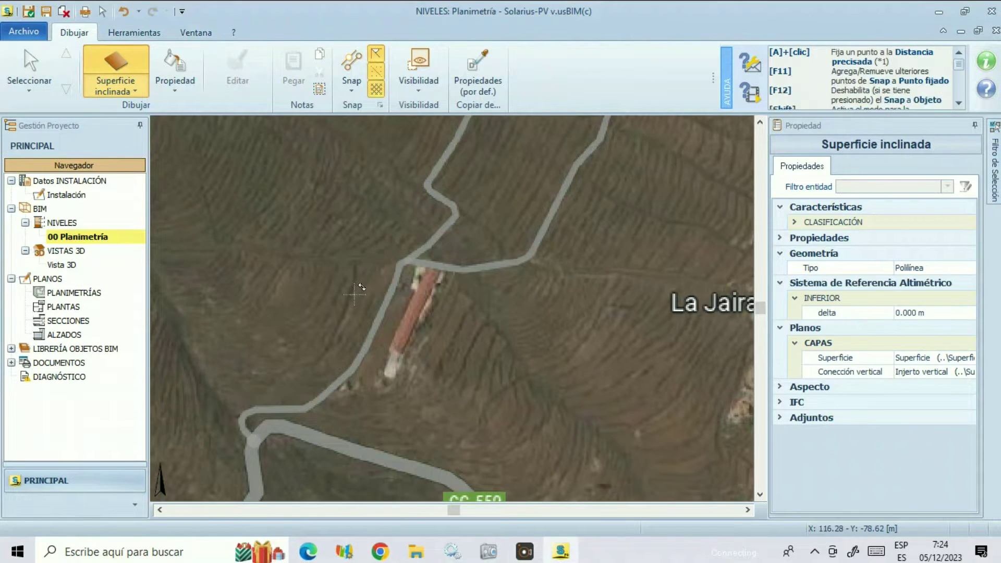
left_click(322, 343)
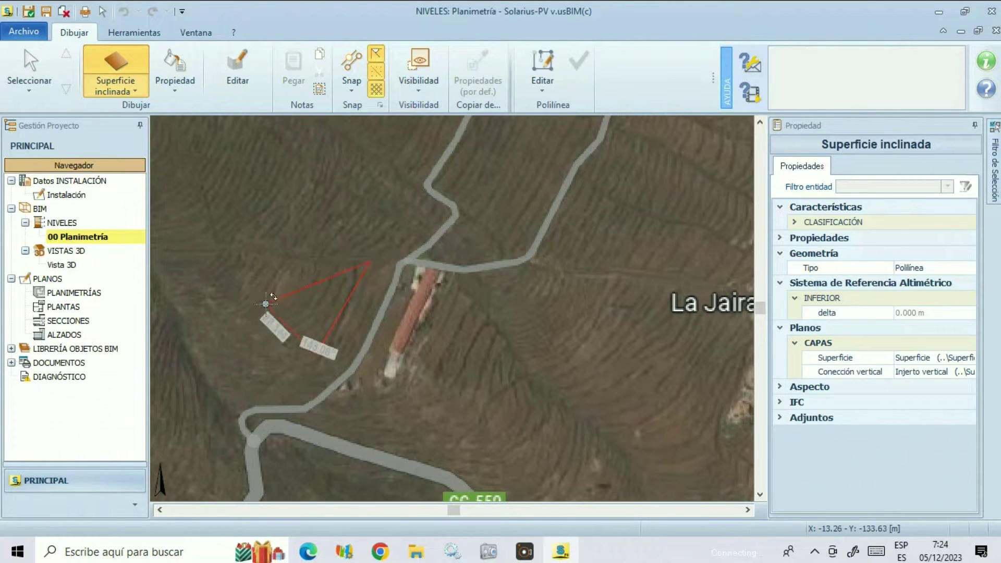
left_click(274, 286)
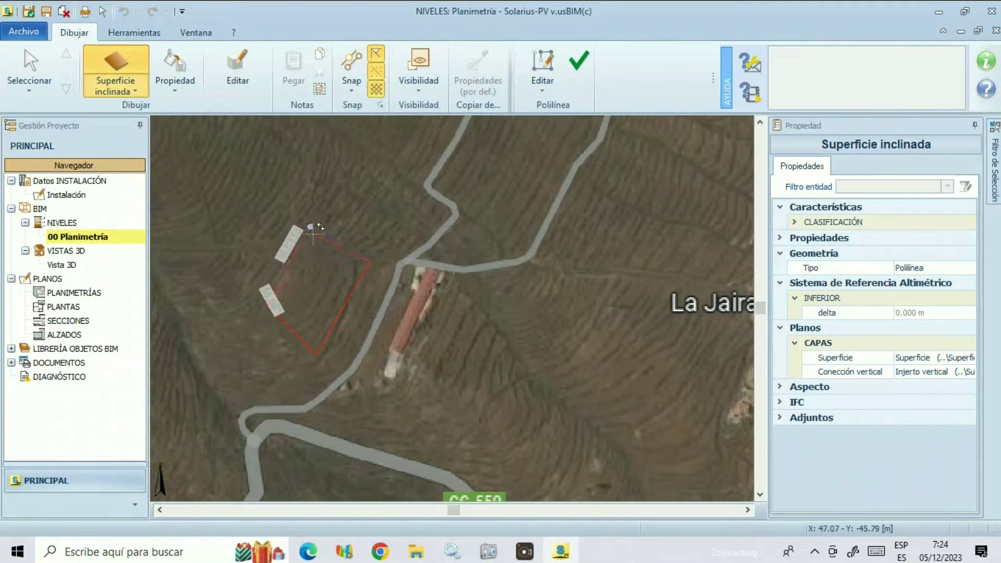
left_click(313, 228)
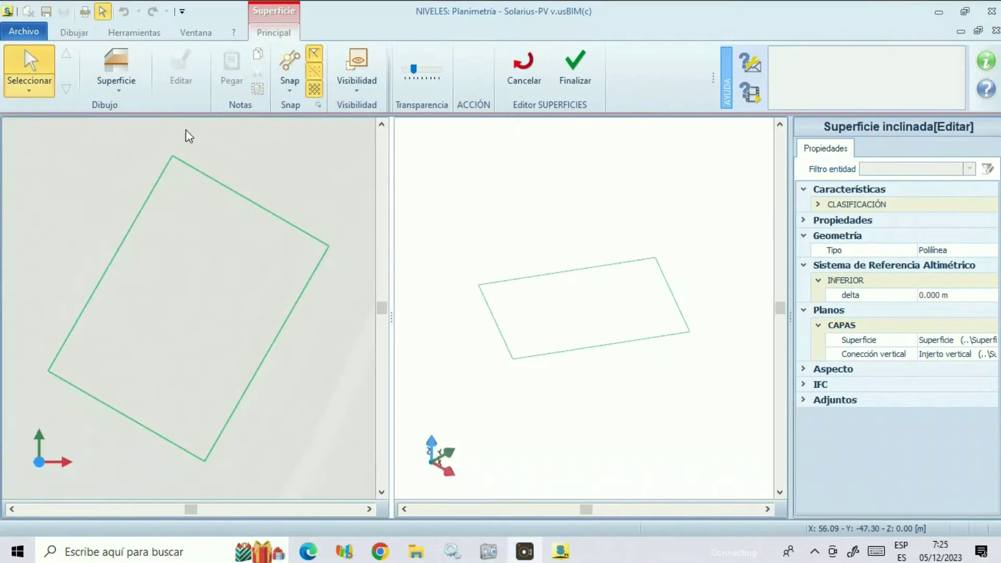
Step: Define the surface plane from three outline points, fix the left-edge vertex, and finish the surface
left_click(116, 68)
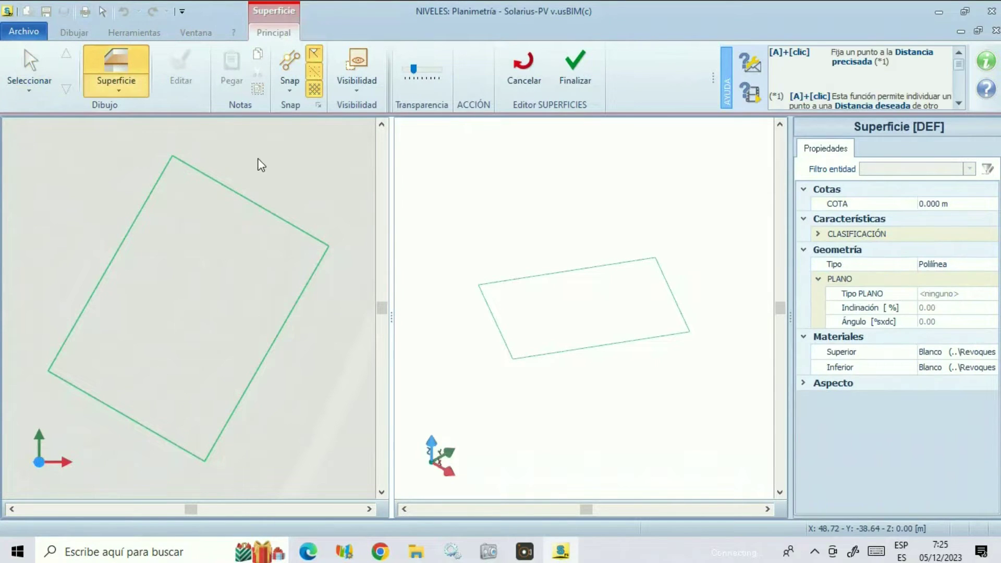
left_click(172, 155)
left_click(329, 246)
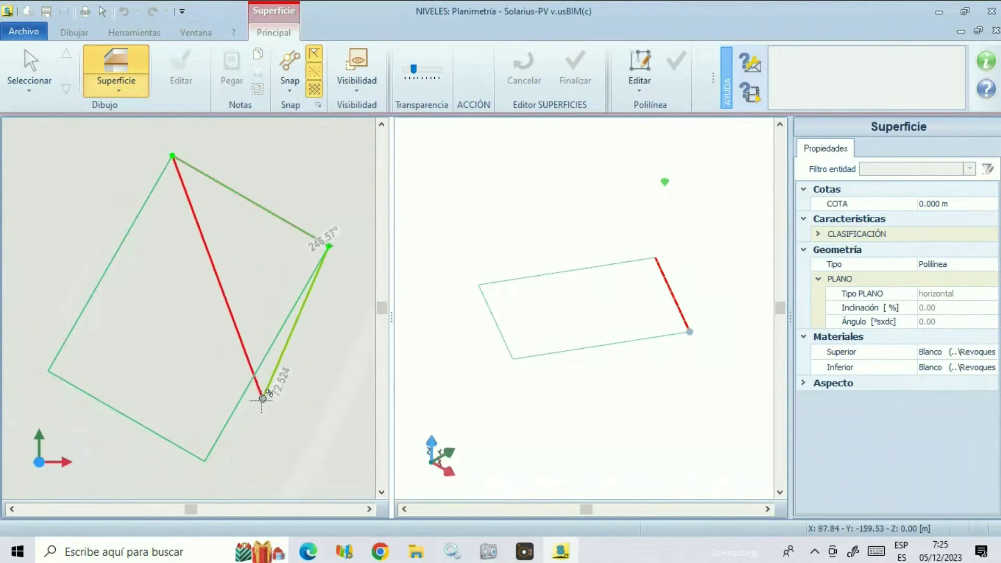
left_click(231, 416)
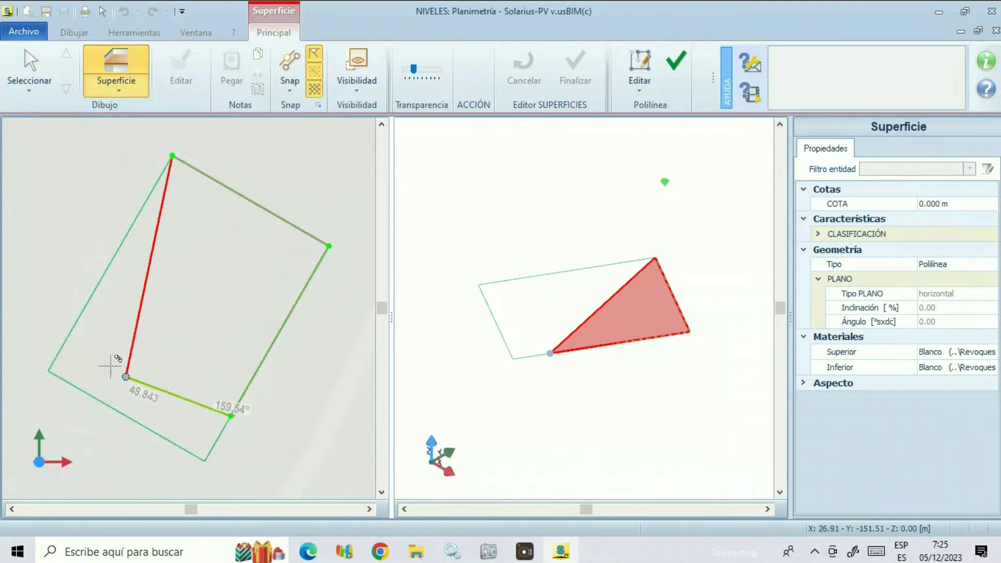
left_click(75, 325)
left_click(686, 60)
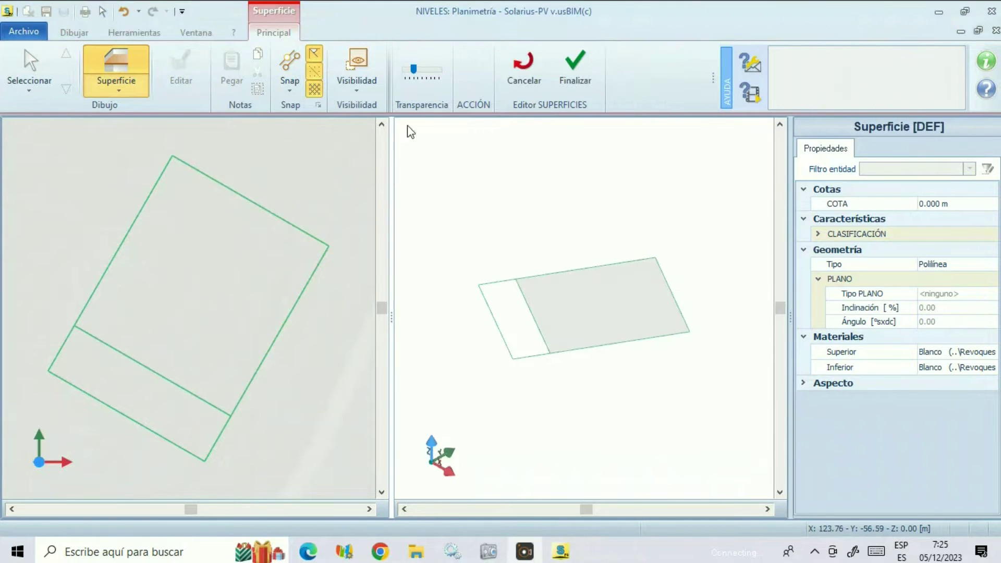
left_click(576, 63)
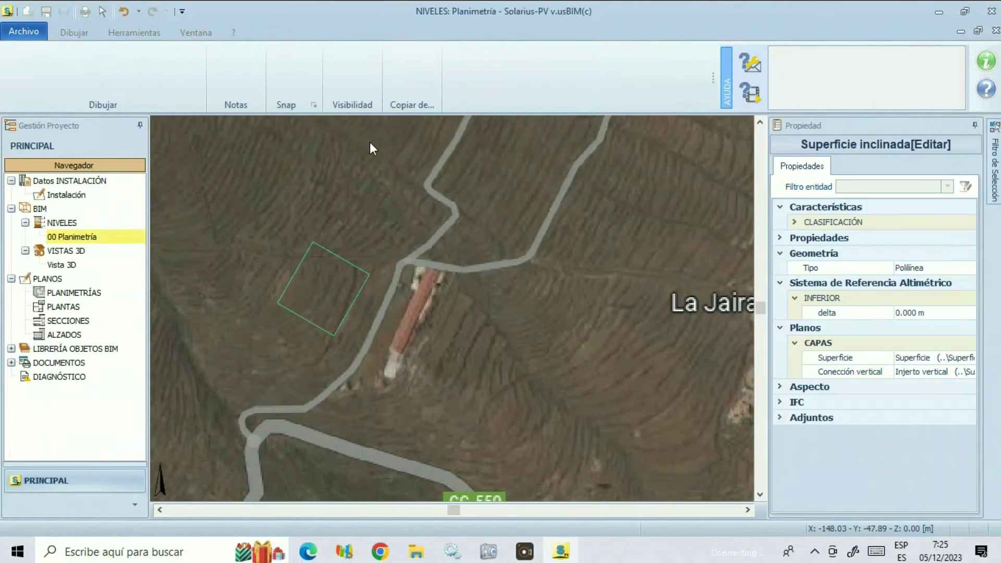
left_click(137, 94)
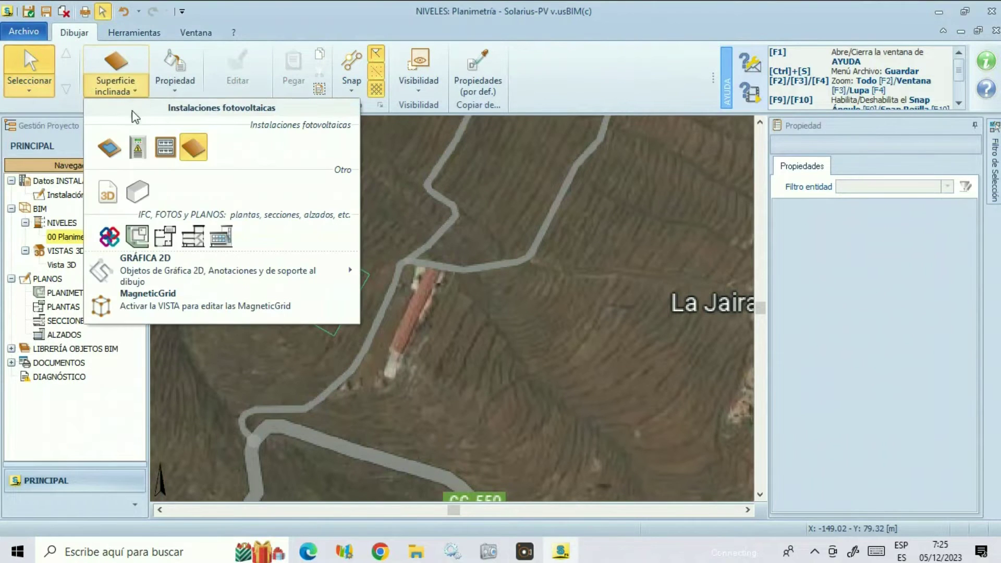
Step: Fill the surface with a non-coplanar PV field of 2183 EE-STM-6P1 300W modules tilted 30°
left_click(111, 146)
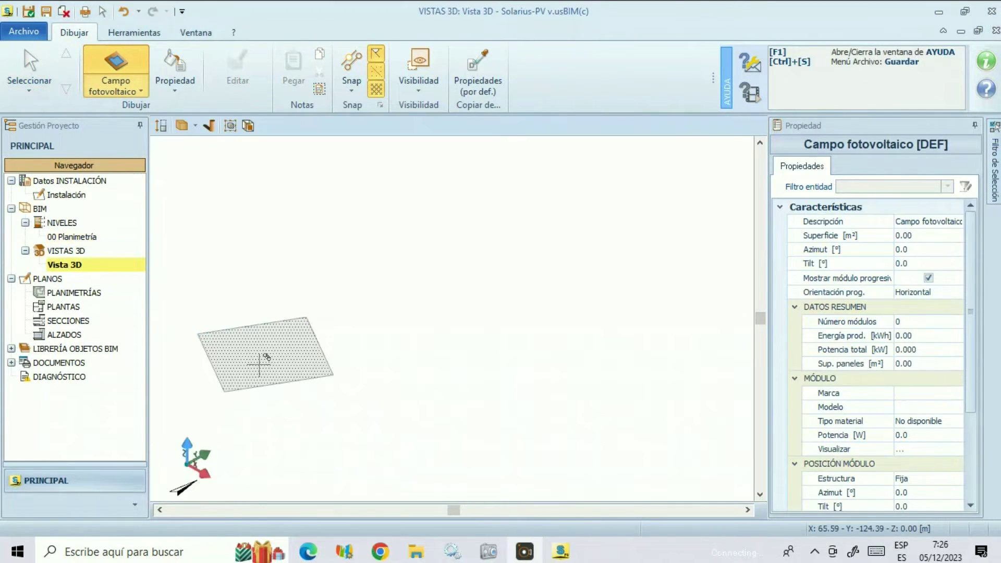
left_click(266, 357)
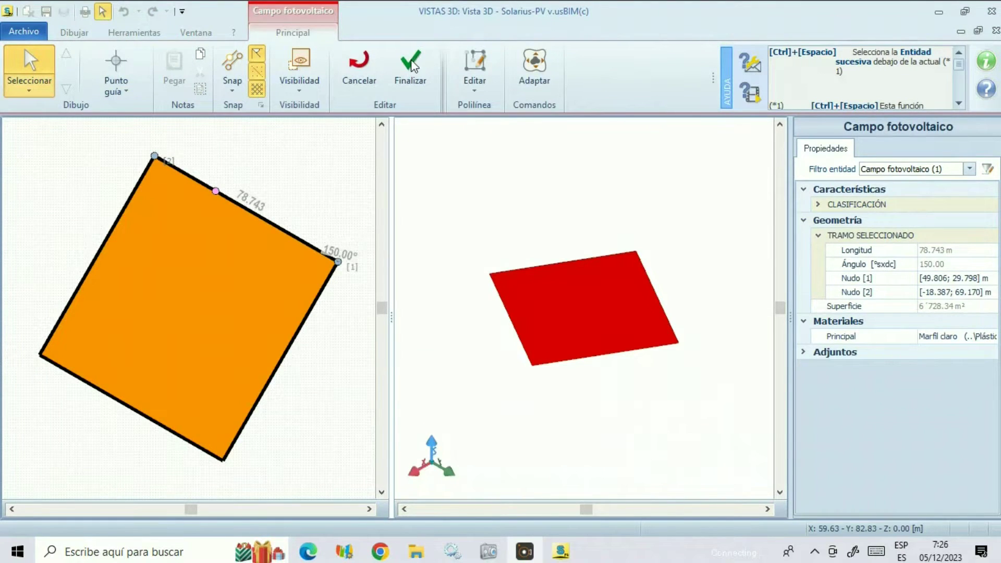
left_click(411, 64)
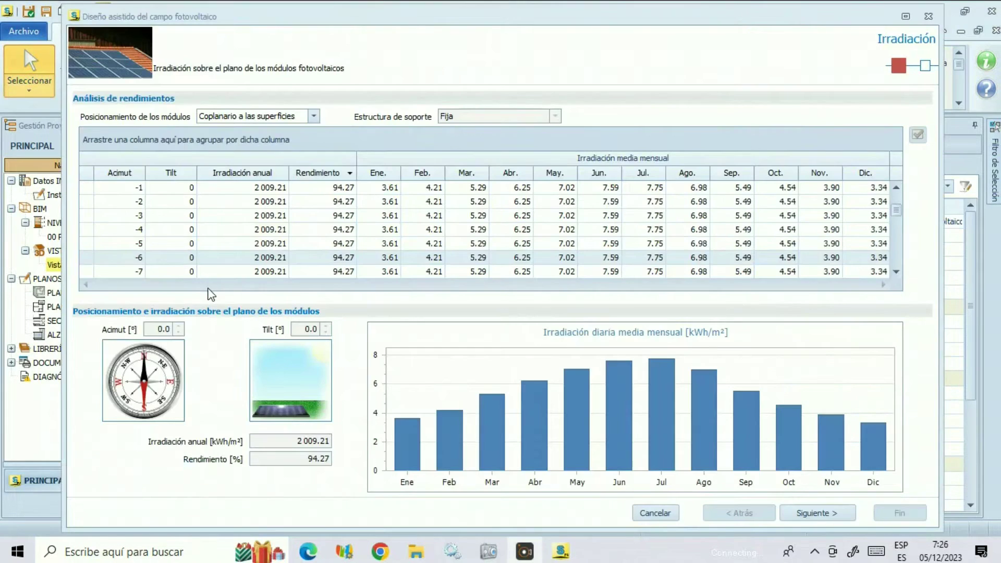
left_click(312, 329)
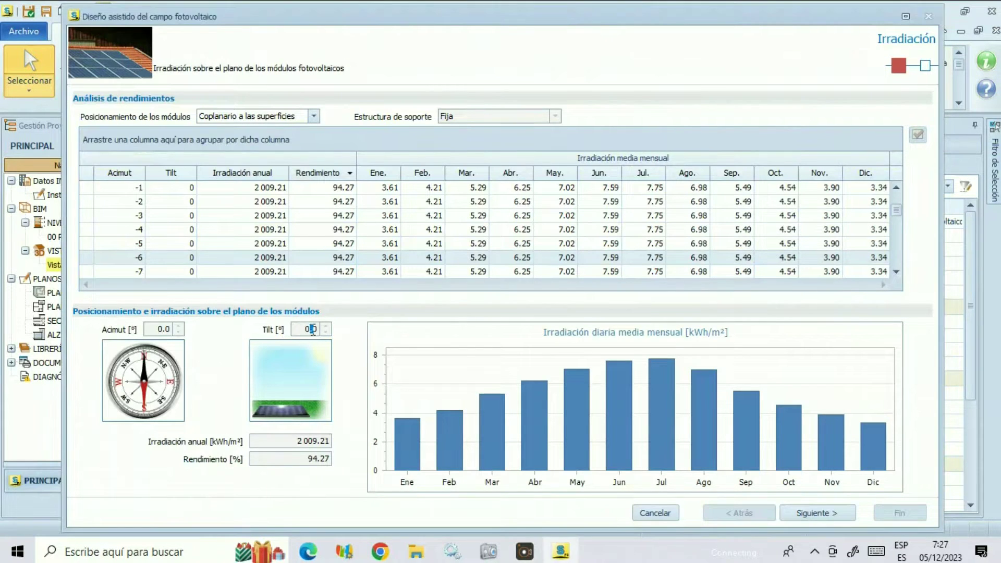
scroll(313, 116, "down", 1)
left_click(314, 116)
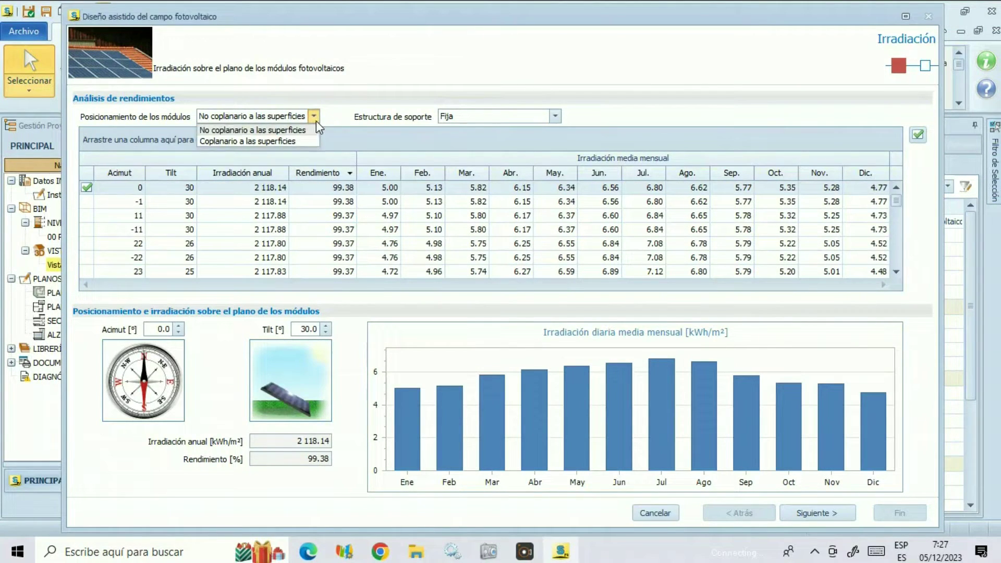
left_click(817, 514)
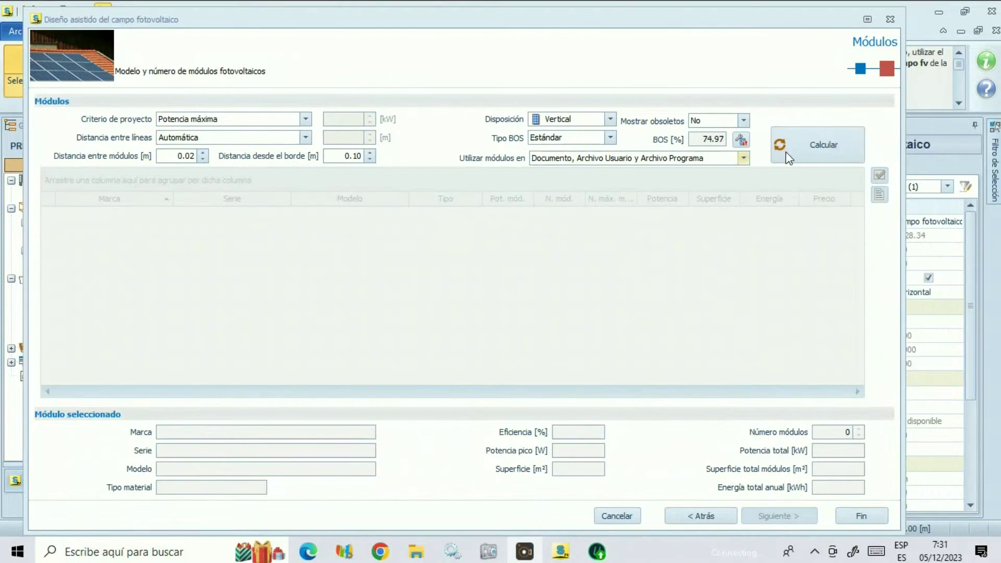
left_click(782, 152)
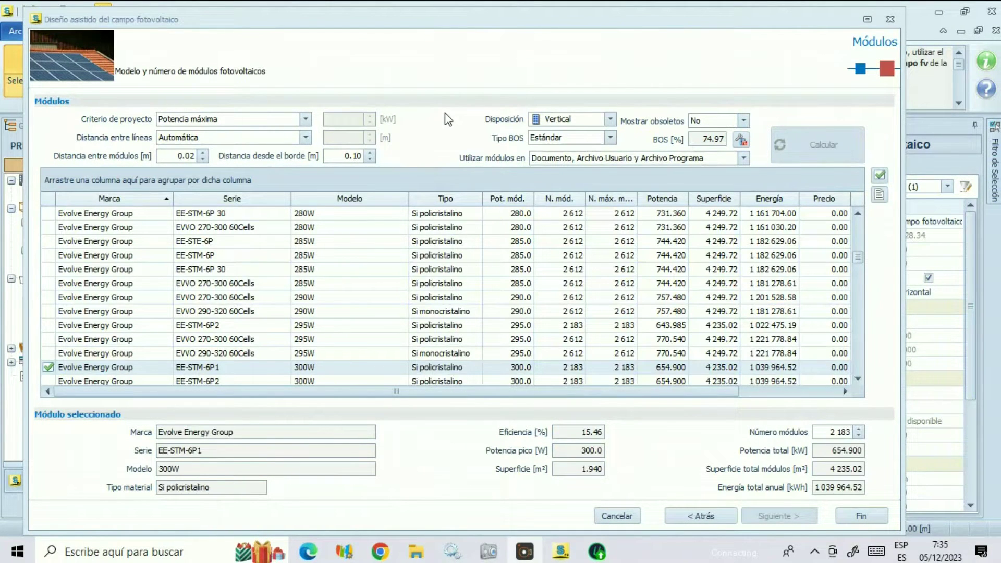
left_click(858, 515)
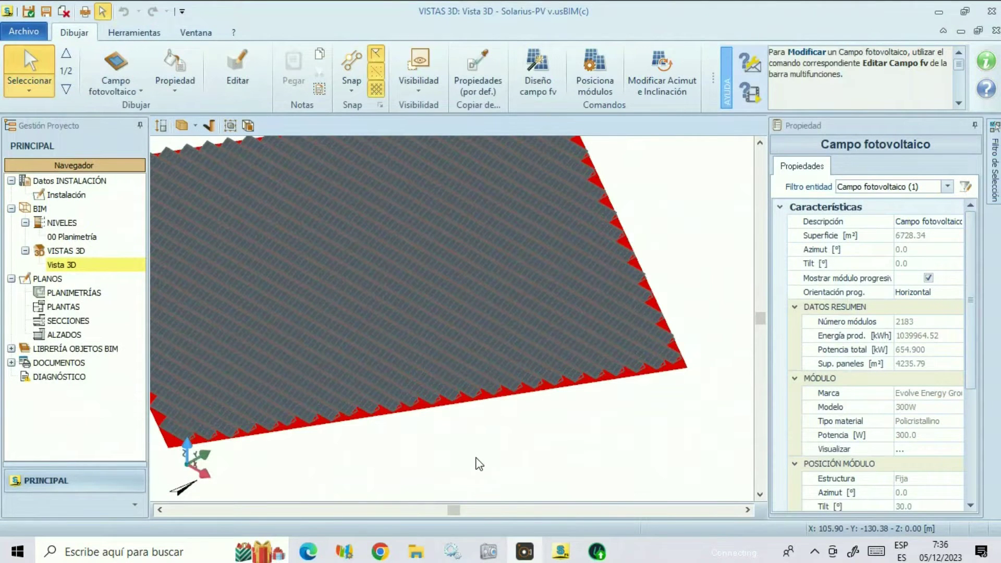
Step: Place a PV generator for Campo fotovoltaico 1 using two EEI 8YF330 inverters
left_click(142, 90)
left_click(139, 144)
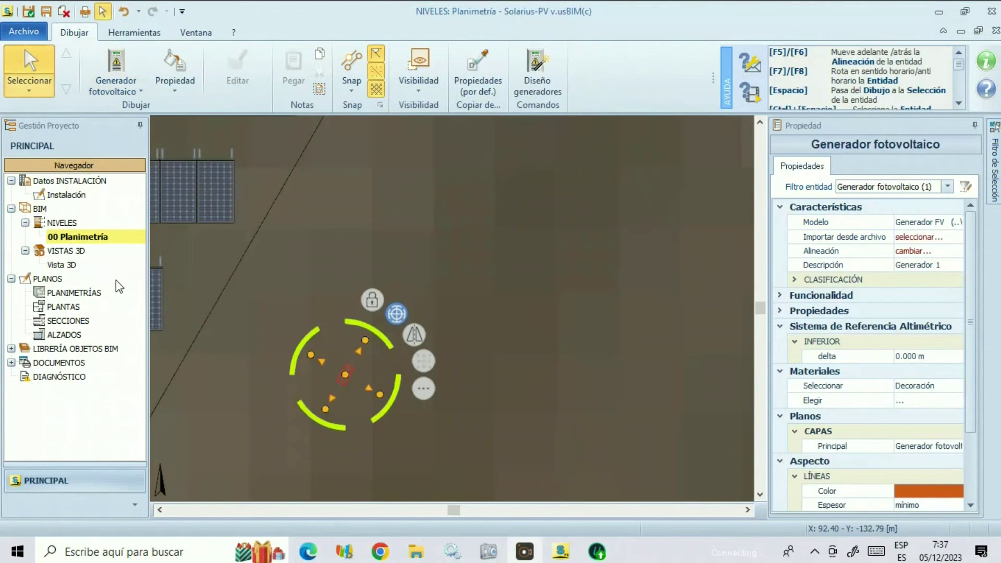
left_click(549, 70)
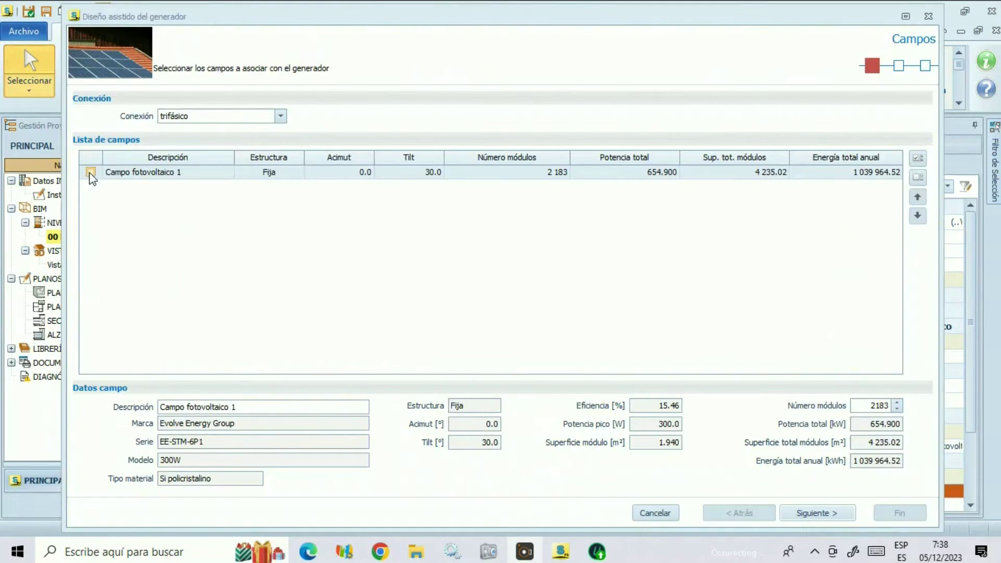
left_click(90, 172)
left_click(833, 514)
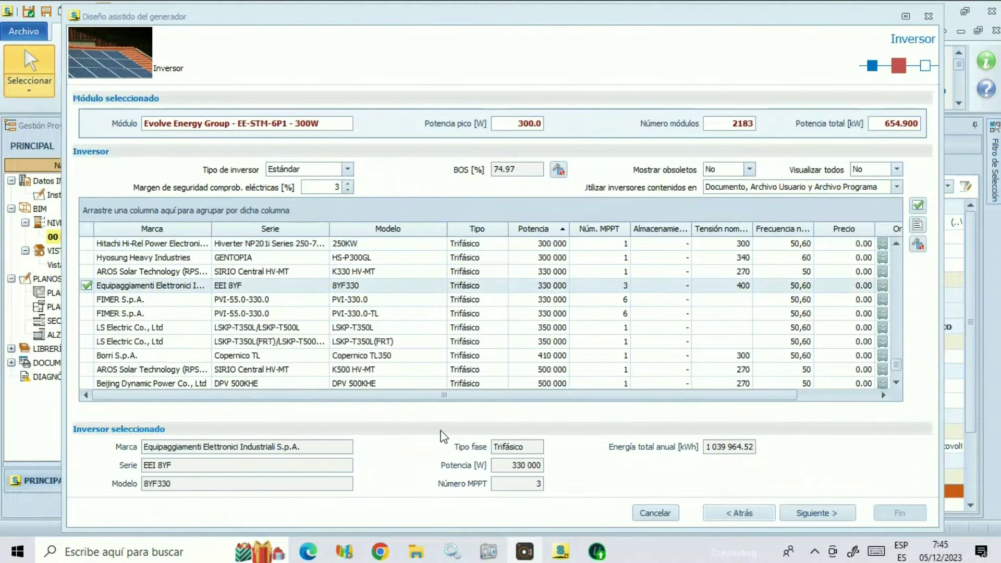
left_click(817, 514)
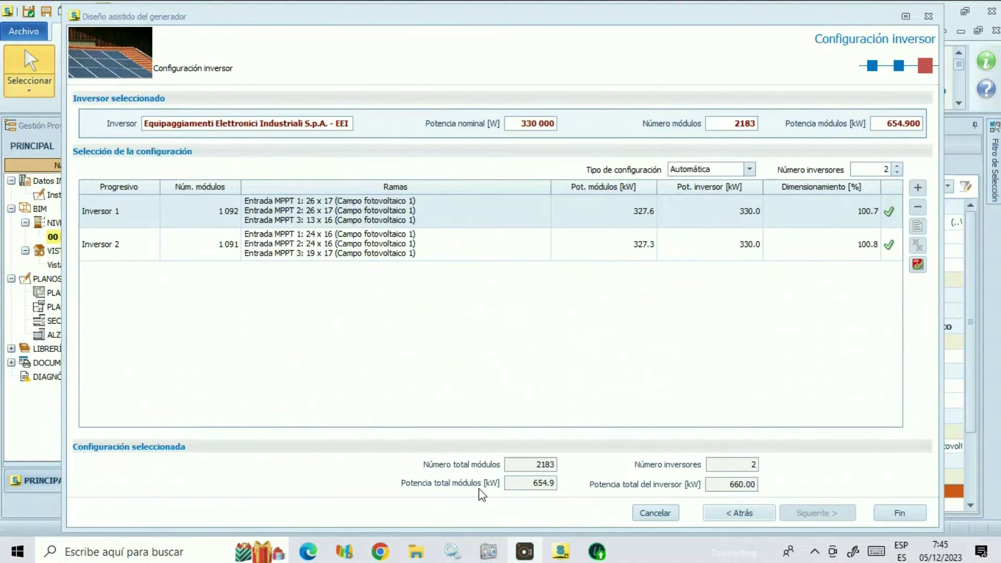
key("Return")
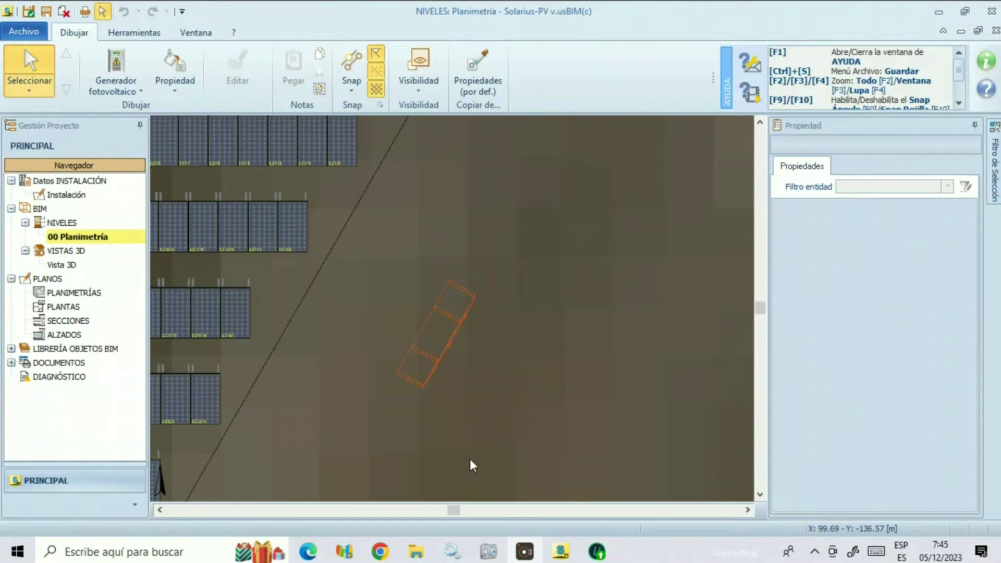
scroll(297, 348, "down", 2)
Step: Place a Cuadro general main board beside the generator and start its board design wizard
left_click(141, 93)
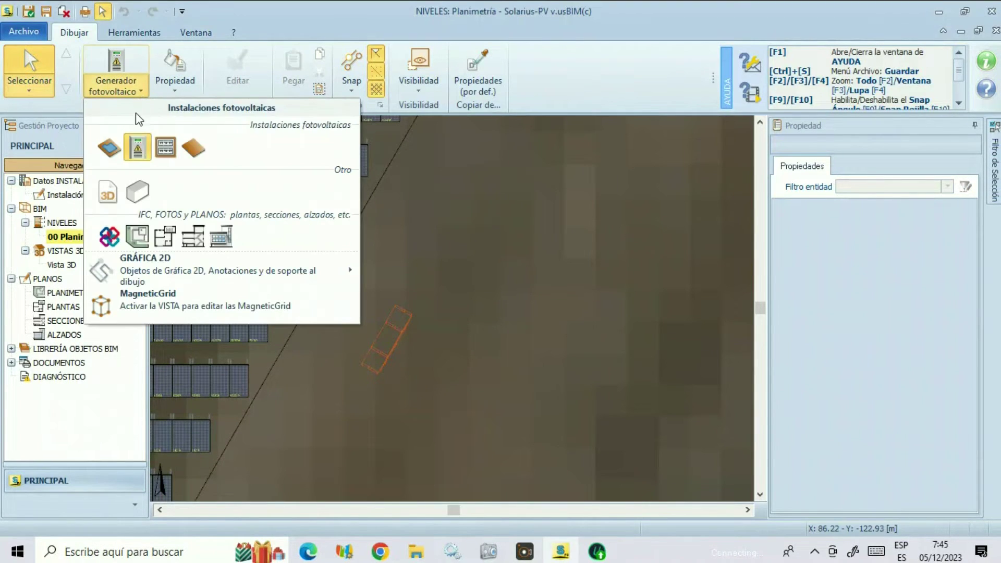
left_click(163, 155)
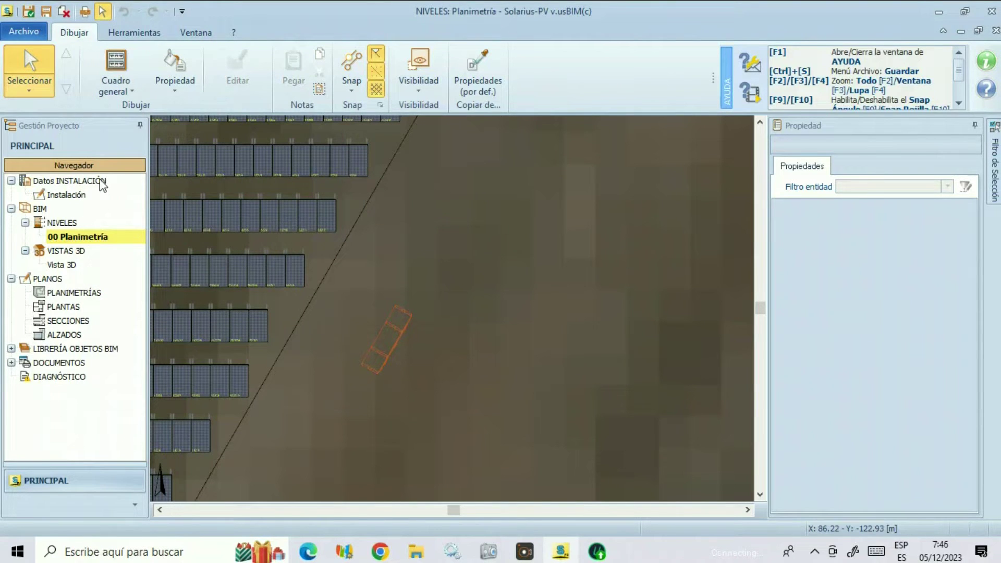
left_click(432, 269)
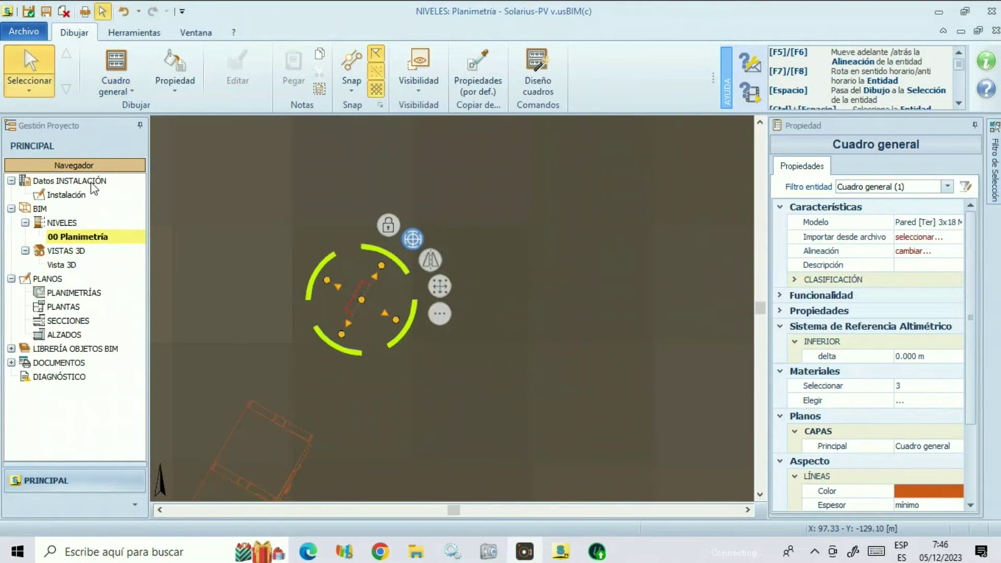
left_click(537, 78)
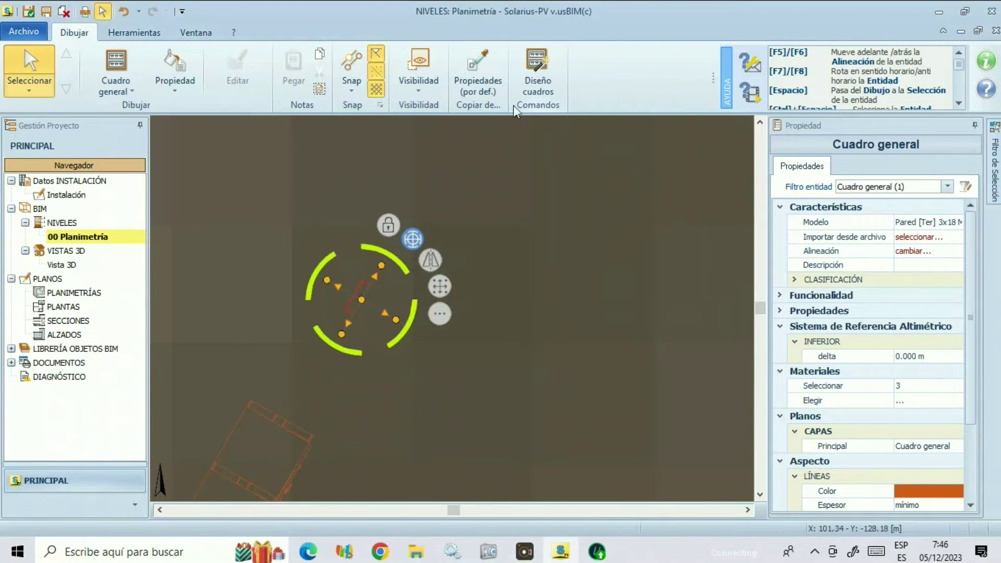
key("Down")
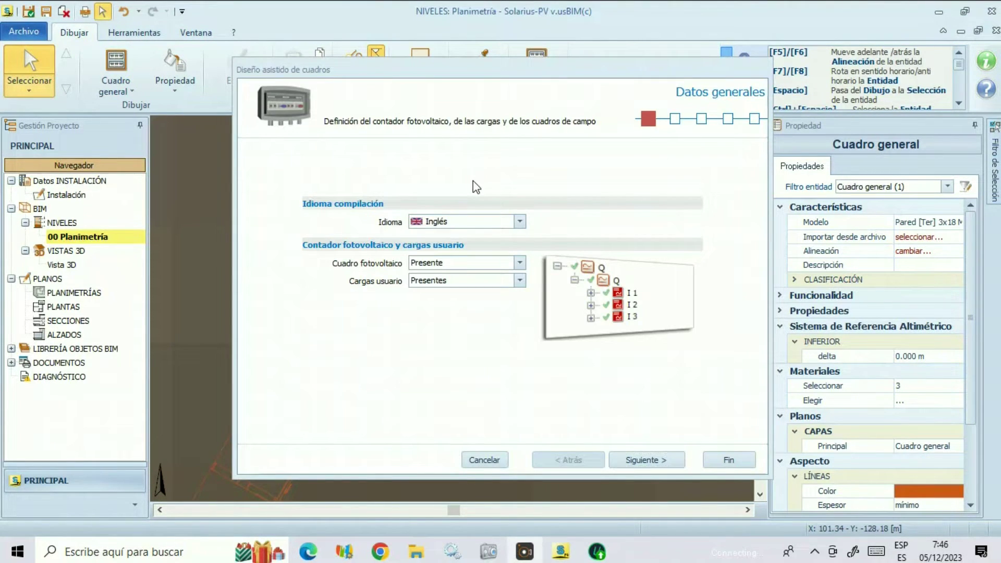
Step: Complete the board wizard with user loads absent and intermediate AC boards present
key("Down")
left_click(630, 461)
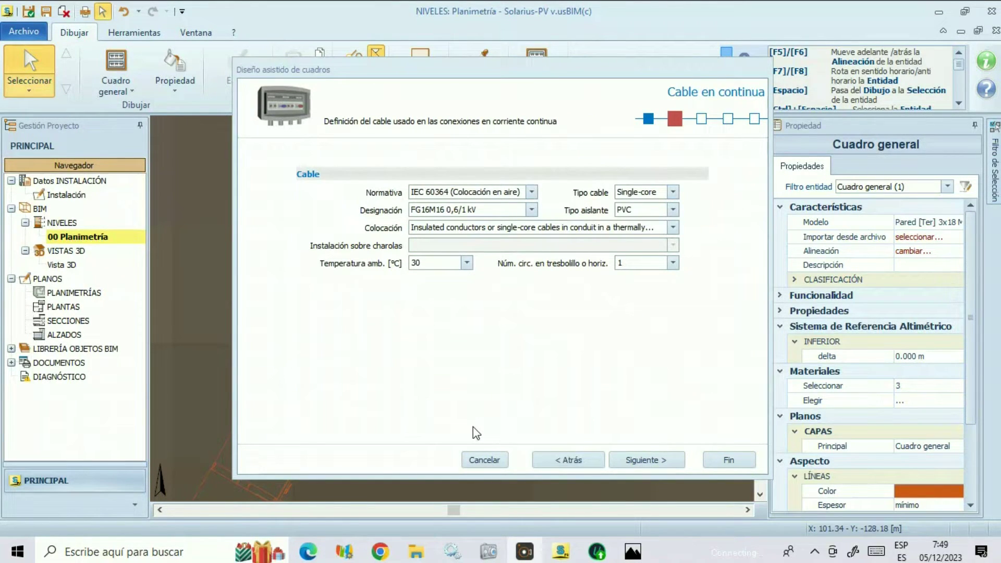
key("Return")
key("Return")
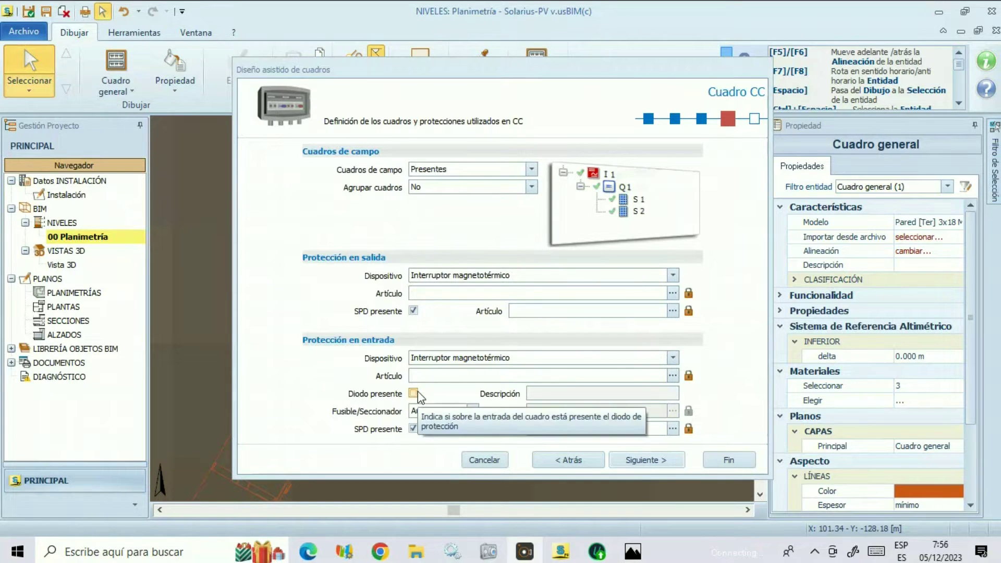
left_click(612, 461)
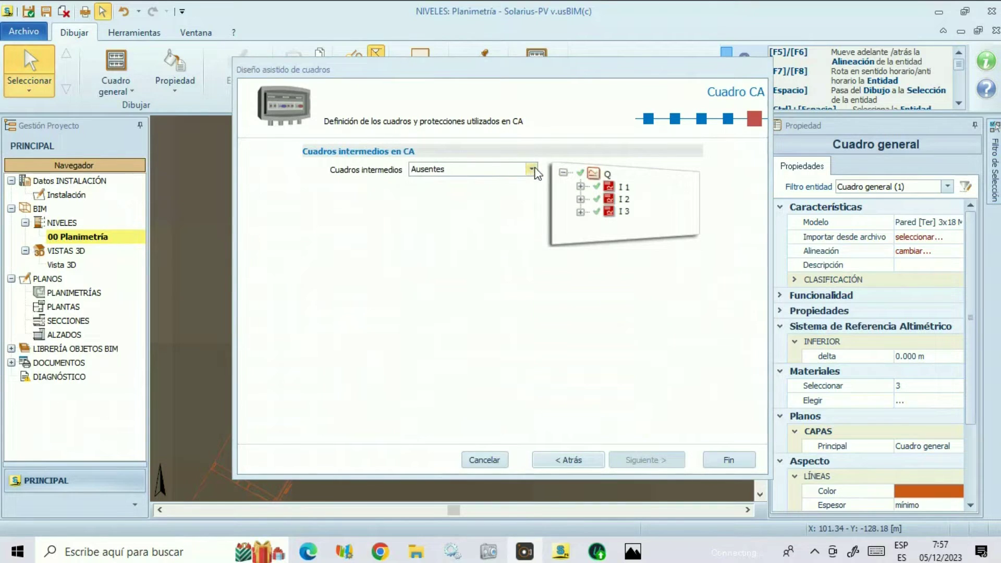
left_click(531, 169)
left_click(428, 194)
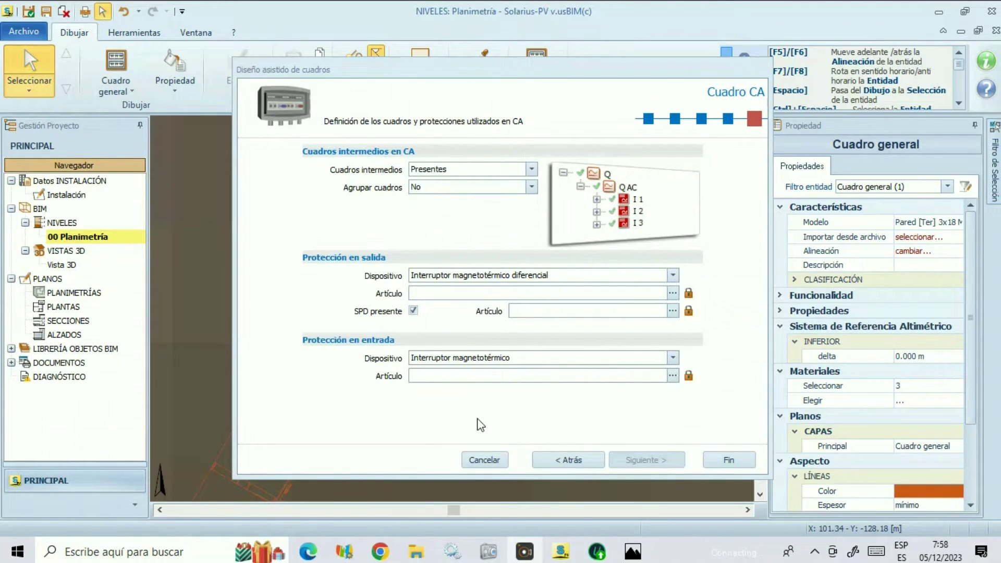
left_click(728, 460)
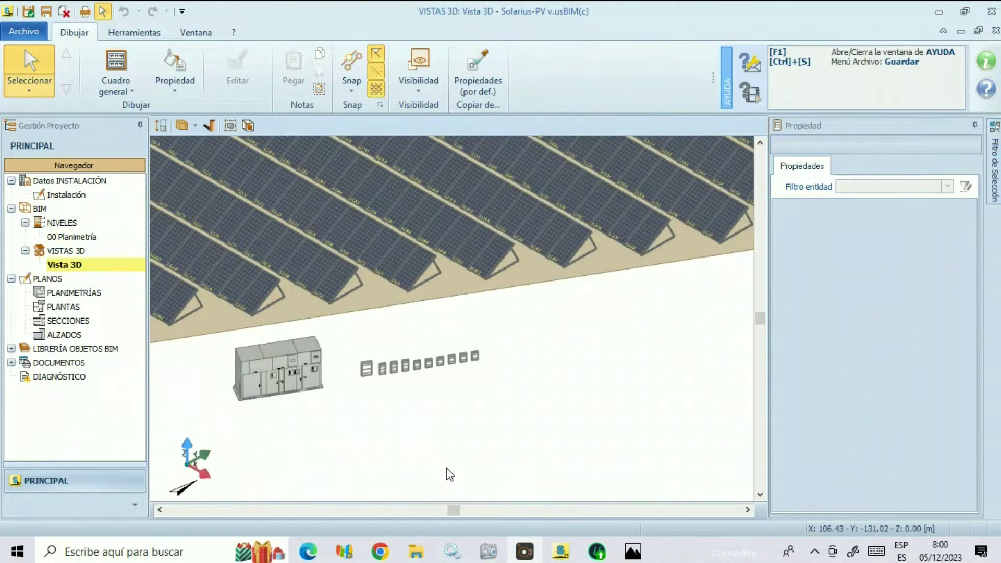
Step: Close the usBIM Vista 3D window to return to the Instalación form
left_click(7, 11)
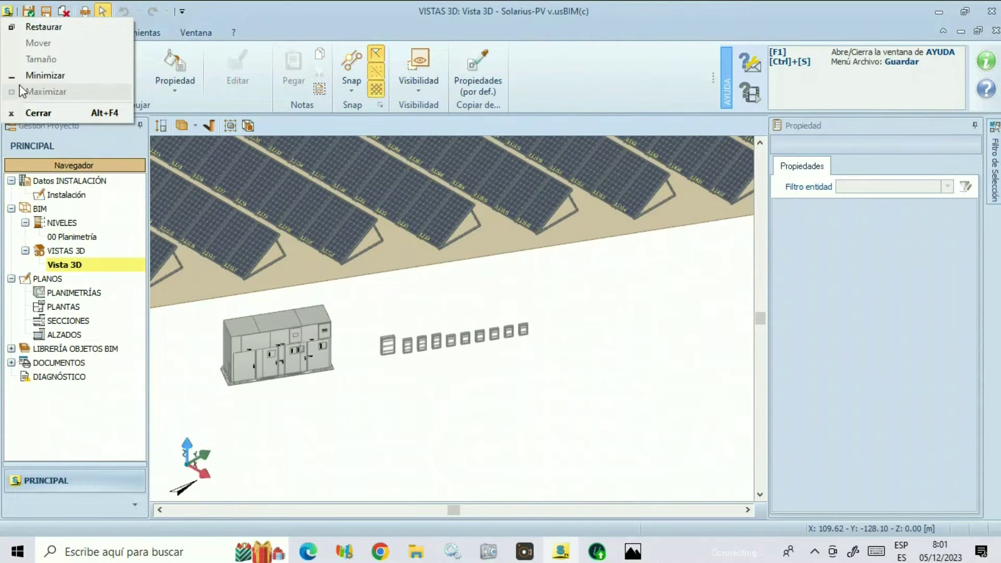
left_click(178, 21)
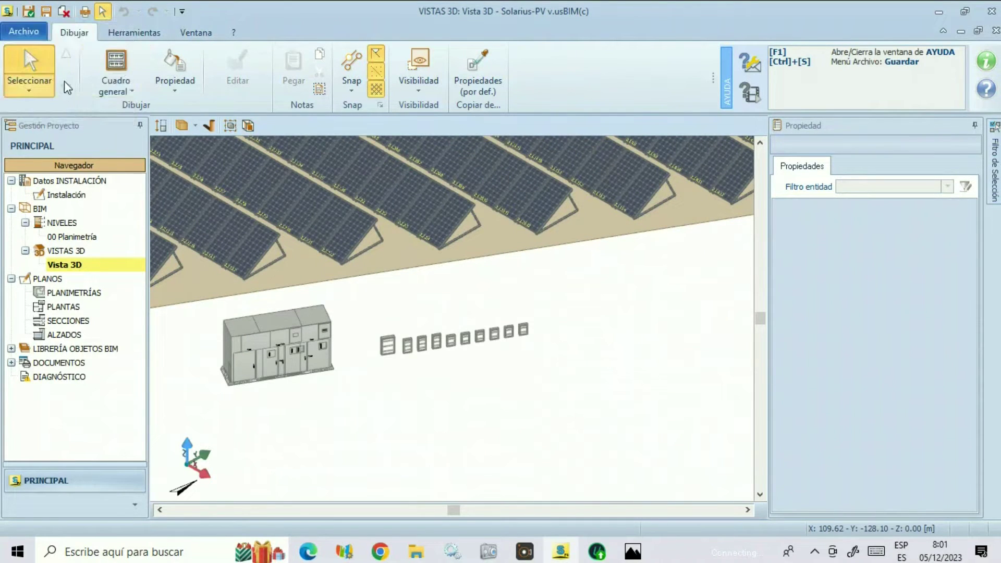
left_click(31, 15)
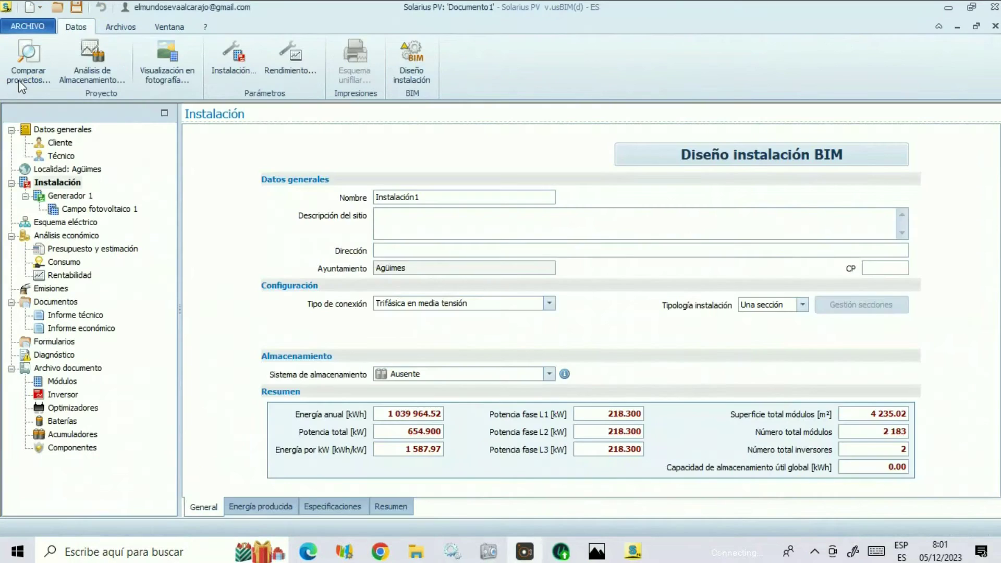
Step: In the electrical scheme, set Inversor 1's cable section to the calculated 300 mm² minimum
left_click(57, 223)
scroll(526, 268, "up", 2)
scroll(480, 261, "up", 2)
scroll(524, 328, "up", 2)
scroll(524, 330, "down", 1)
scroll(524, 330, "down", 1)
scroll(493, 193, "down", 1)
scroll(493, 193, "down", 1)
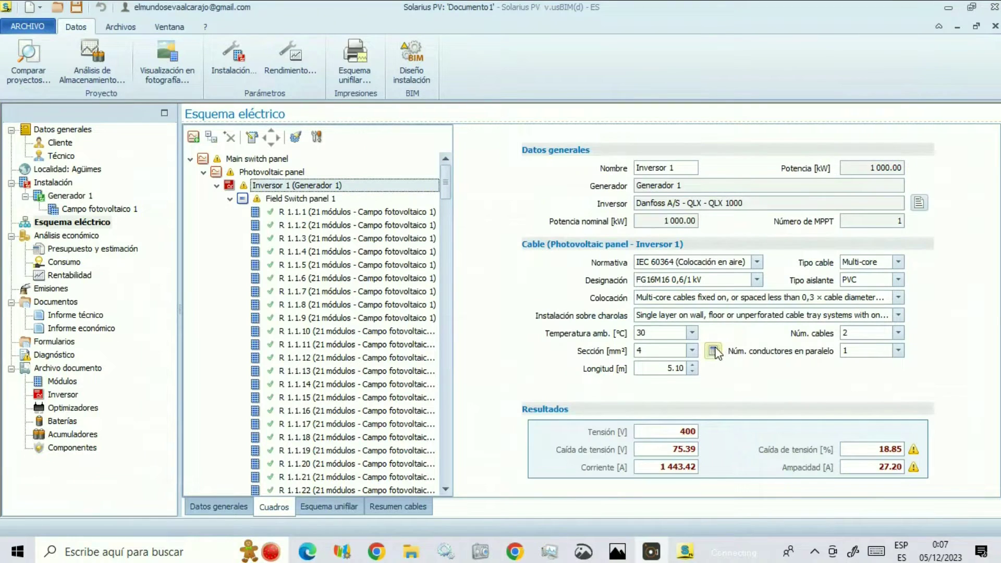
left_click(714, 351)
left_click_drag(537, 230, 553, 197)
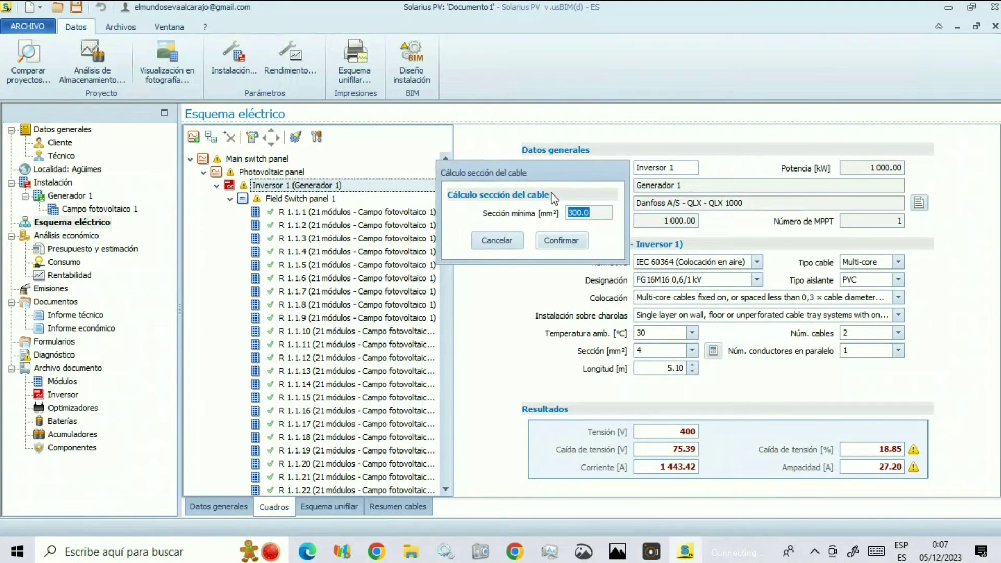
left_click(548, 242)
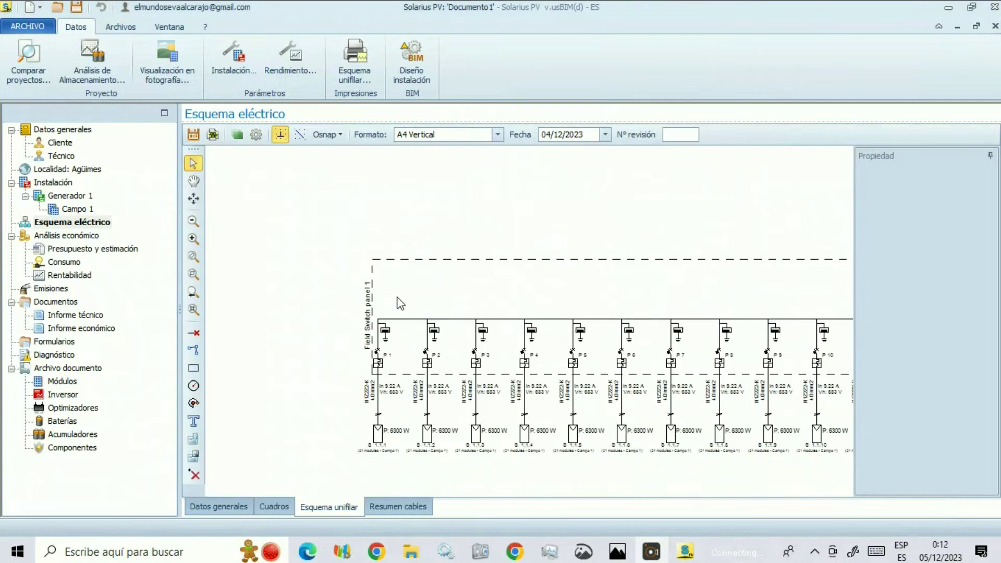
Step: Zoom around the single-line diagram to inspect the 21-module strings, Inversor 1 and MV grid connection
scroll(395, 411, "up", 1)
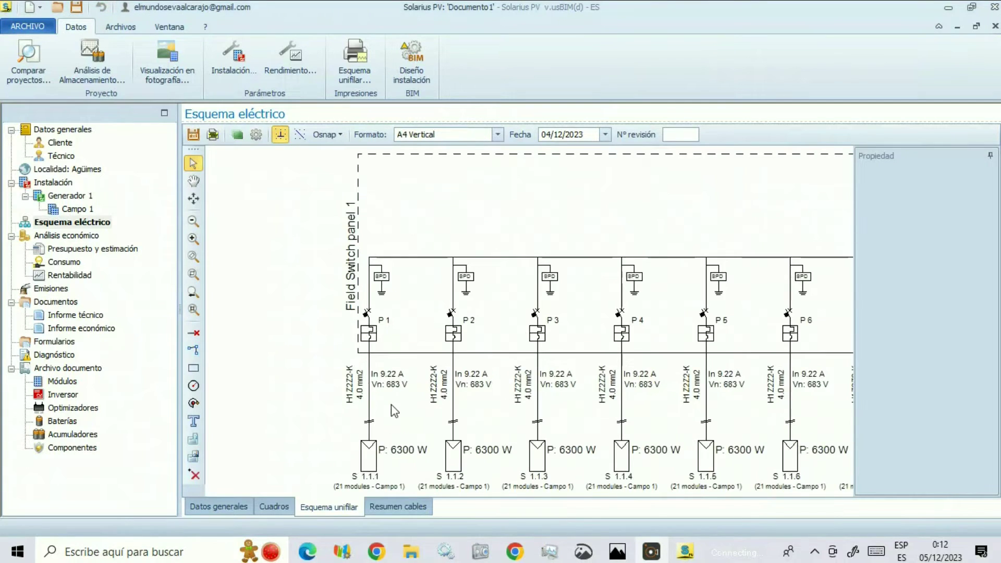
scroll(406, 329, "up", 1)
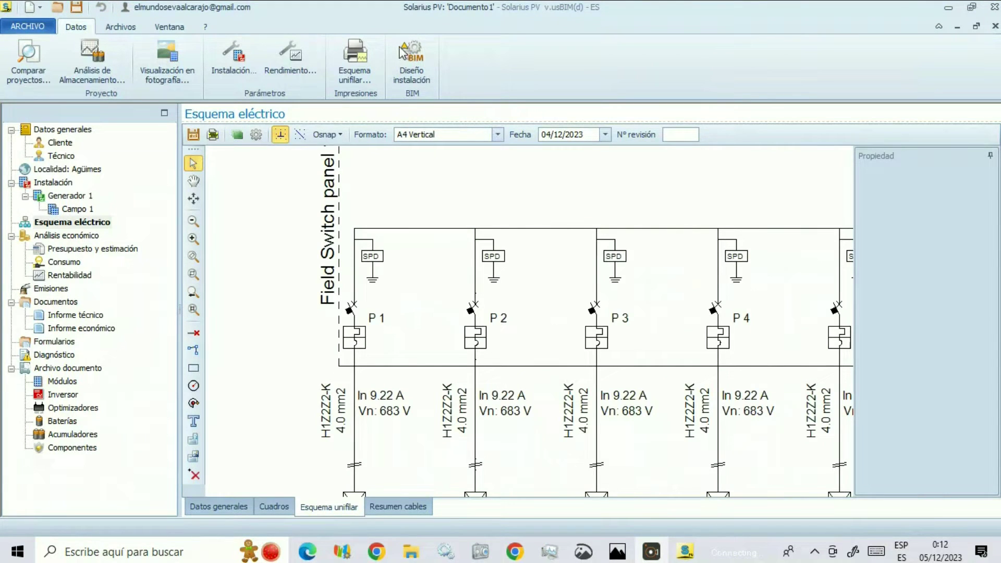
scroll(517, 385, "down", 3)
scroll(526, 404, "up", 1)
scroll(527, 404, "up", 1)
scroll(527, 404, "up", 1)
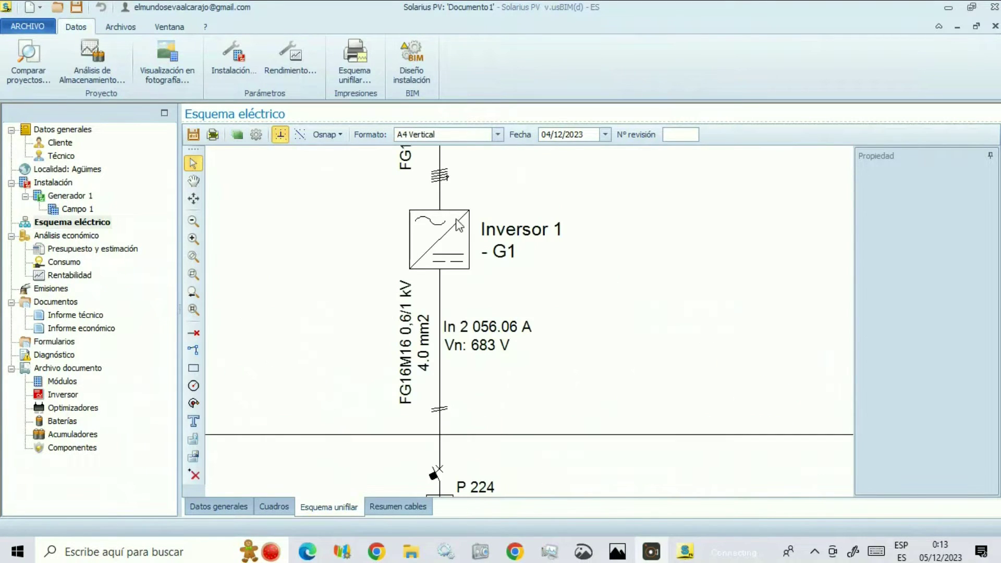
scroll(478, 400, "down", 2)
scroll(478, 401, "up", 2)
scroll(480, 405, "up", 1)
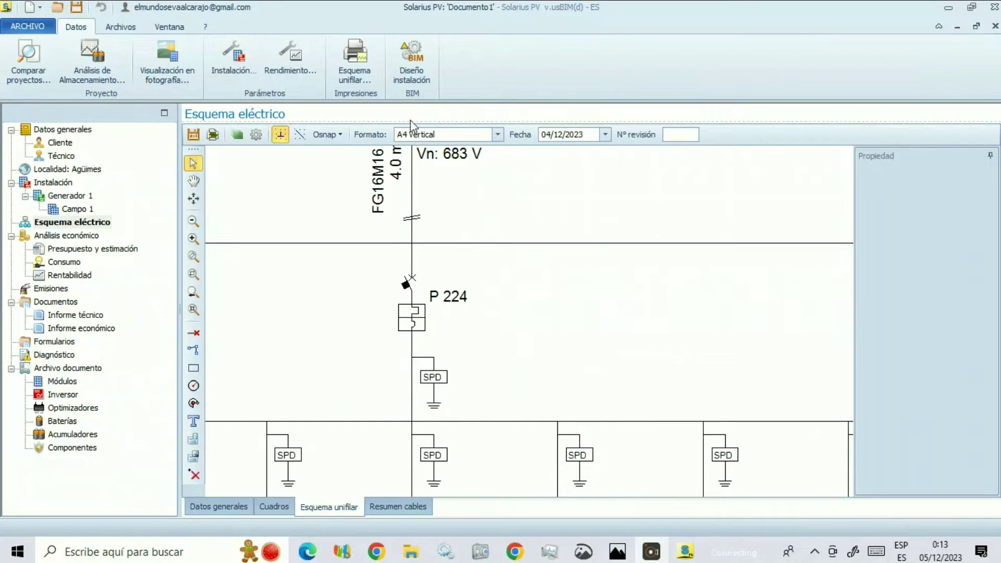
scroll(449, 269, "down", 3)
scroll(448, 269, "up", 1)
scroll(449, 269, "up", 1)
scroll(449, 268, "up", 1)
scroll(449, 268, "down", 2)
scroll(454, 227, "down", 1)
scroll(438, 234, "up", 2)
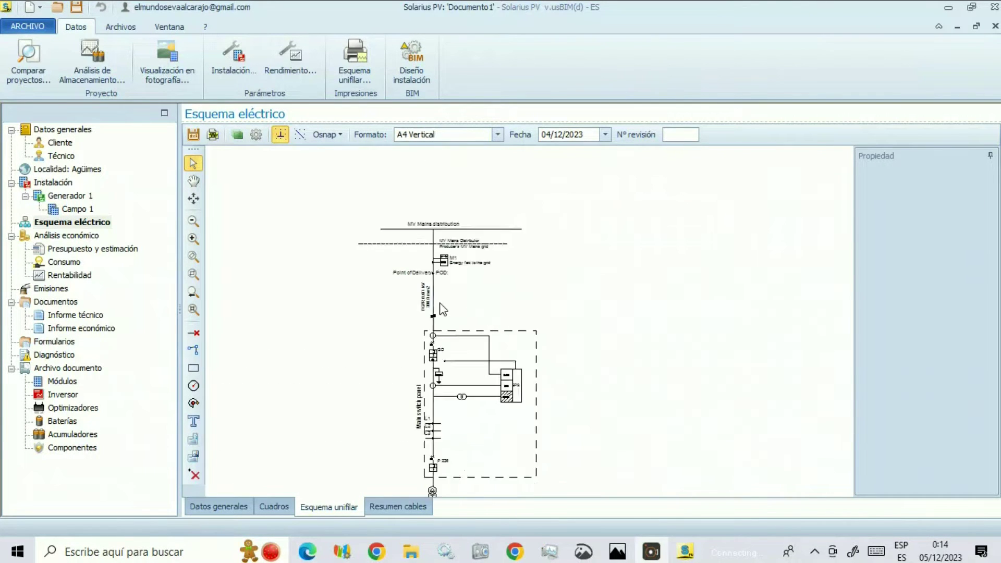
scroll(429, 237, "up", 1)
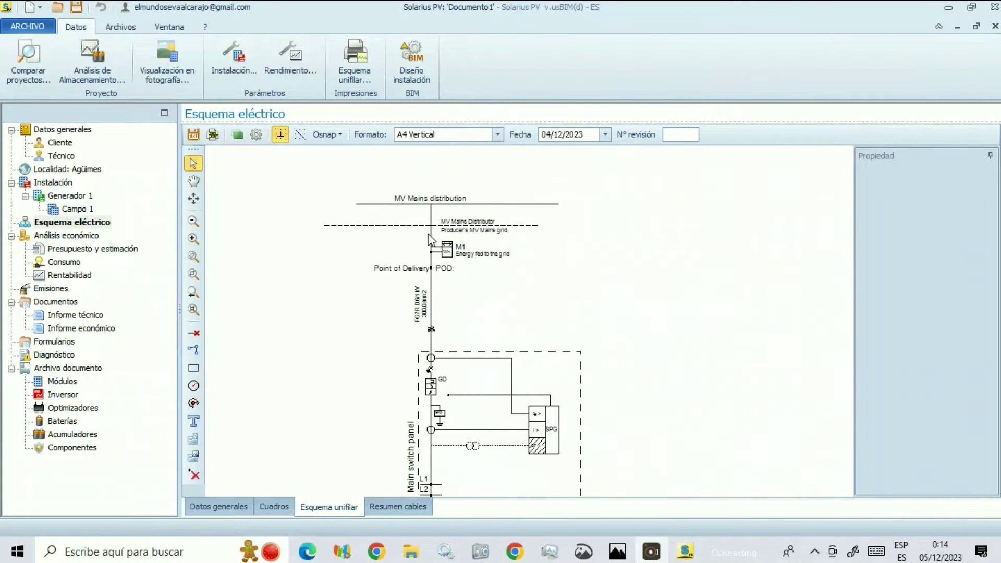
left_click(63, 315)
Step: Scroll the technical report past irradiance tables, 0.20 albedo and design checks to the single-line diagram
scroll(322, 344, "down", 3)
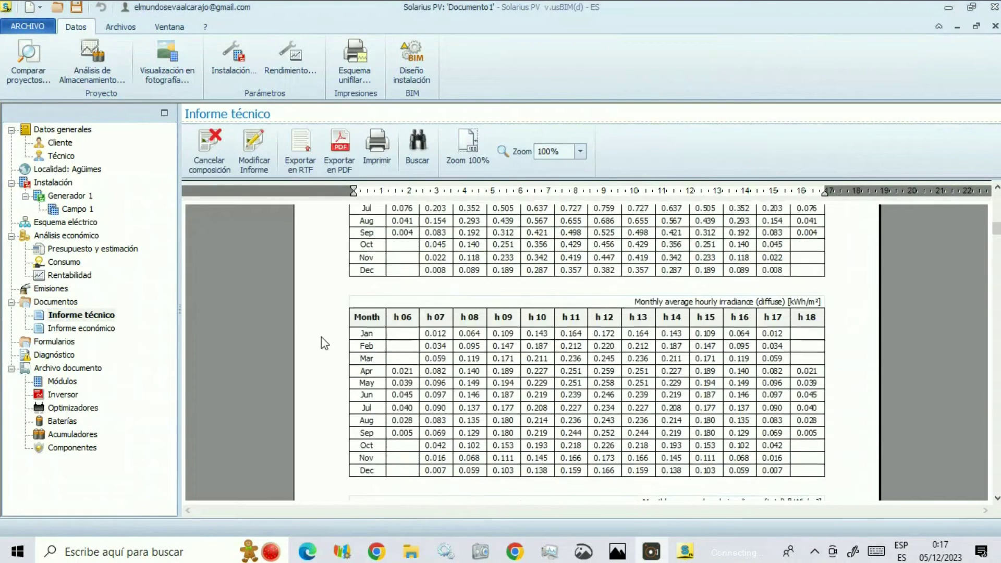
scroll(321, 338, "down", 3)
scroll(321, 338, "down", 3)
scroll(322, 338, "down", 3)
scroll(322, 337, "down", 3)
scroll(322, 337, "down", 3)
scroll(321, 337, "down", 3)
scroll(321, 337, "down", 3)
scroll(321, 337, "down", 3)
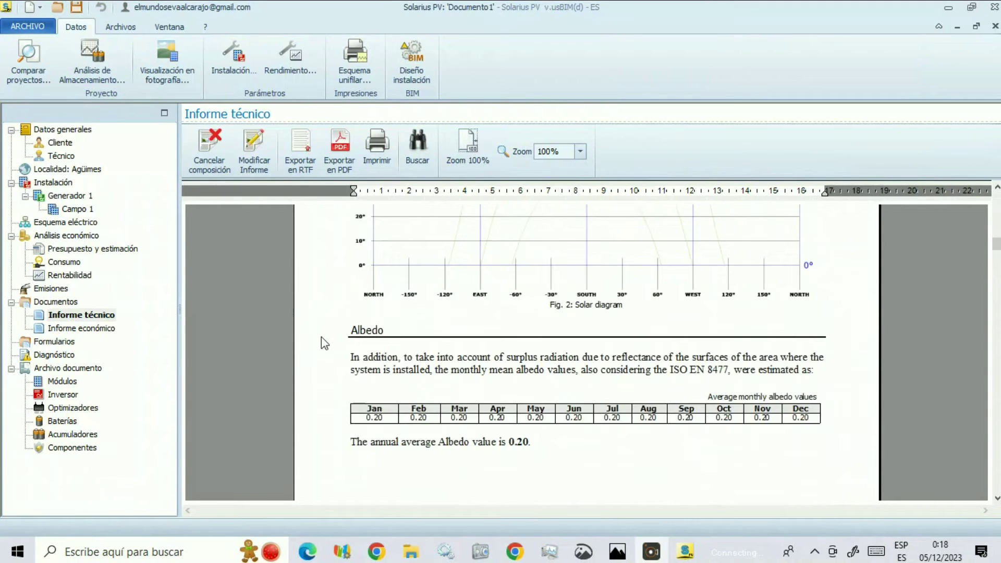
scroll(327, 342, "down", 3)
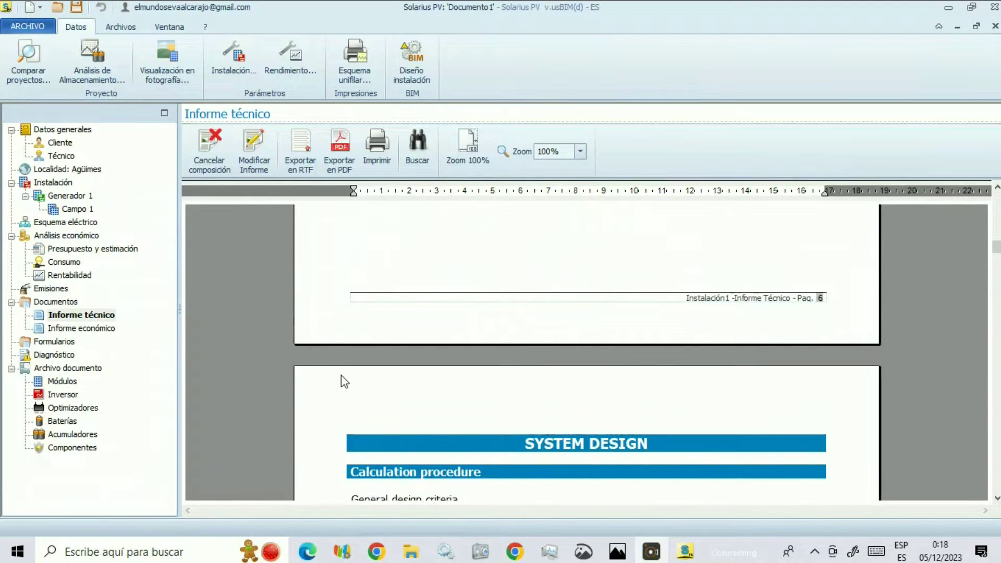
scroll(344, 384, "down", 10)
scroll(343, 433, "down", 3)
scroll(343, 433, "down", 3)
scroll(343, 433, "down", 3)
scroll(342, 437, "down", 3)
scroll(333, 405, "down", 3)
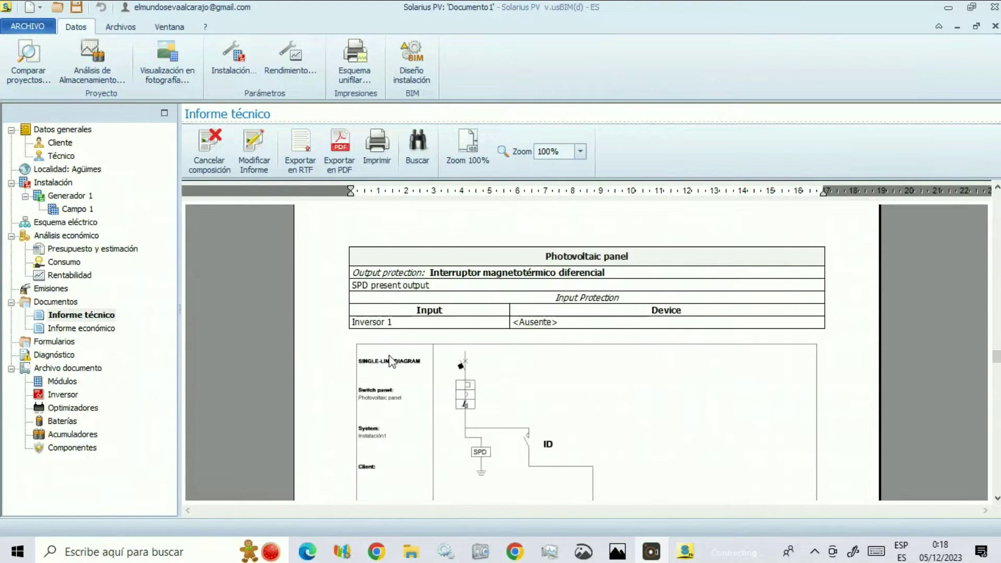
scroll(574, 373, "down", 3)
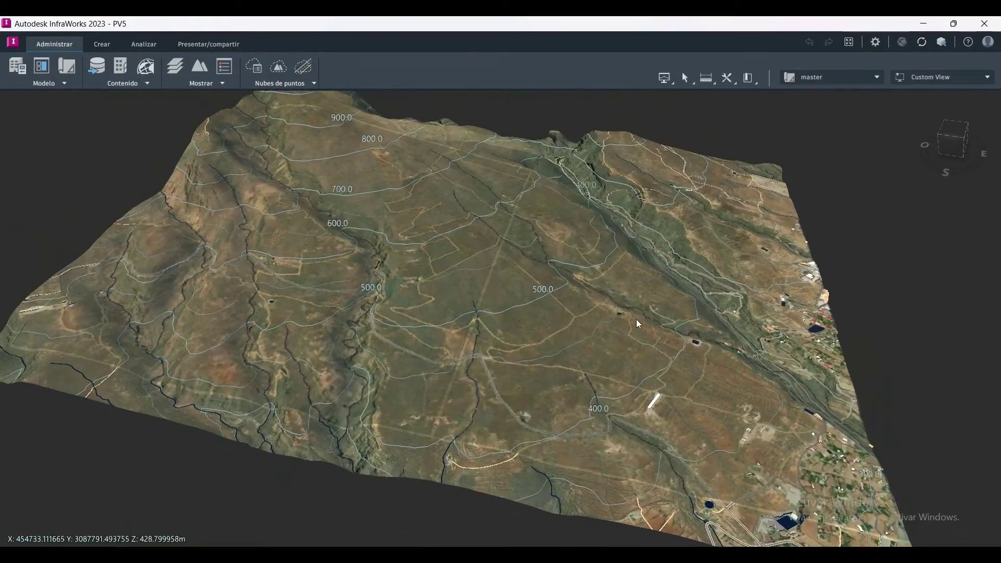
Step: Export the whole PV5 terrain model to IM_Export.imx in UTM84-28N, replacing the existing file
mouse_move(639, 324)
middle_mouse_down("shift")
mouse_move(607, 304)
mouse_move(542, 386)
middle_mouse_up("shift")
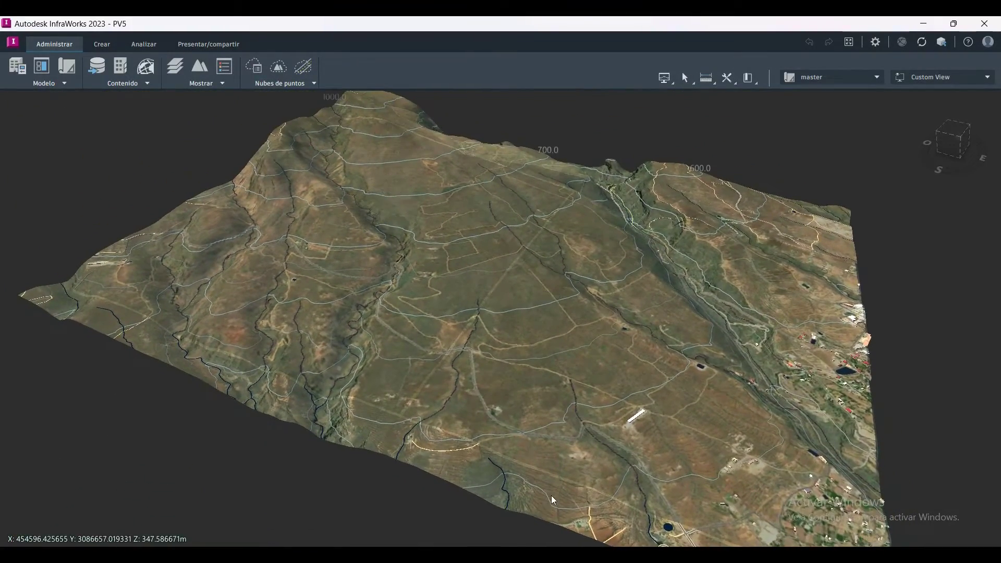
middle_click_drag(552, 495, 109, 193, "shift")
left_click(230, 45)
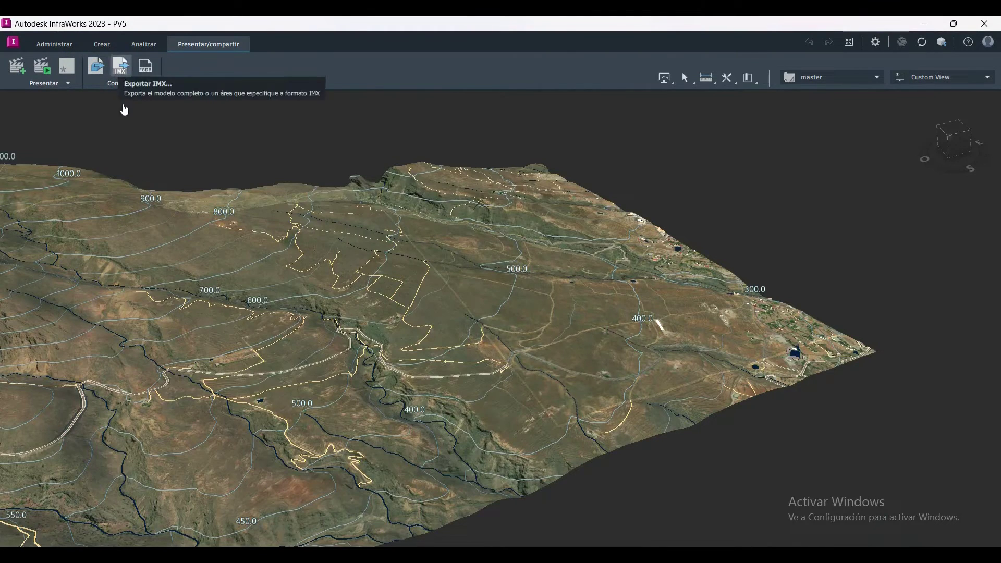
left_click(113, 76)
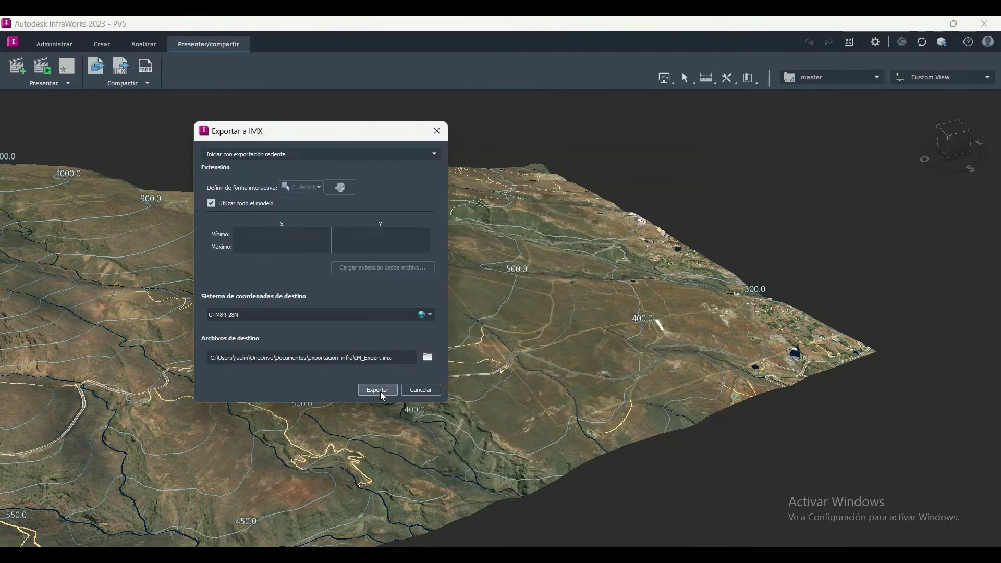
left_click(381, 393)
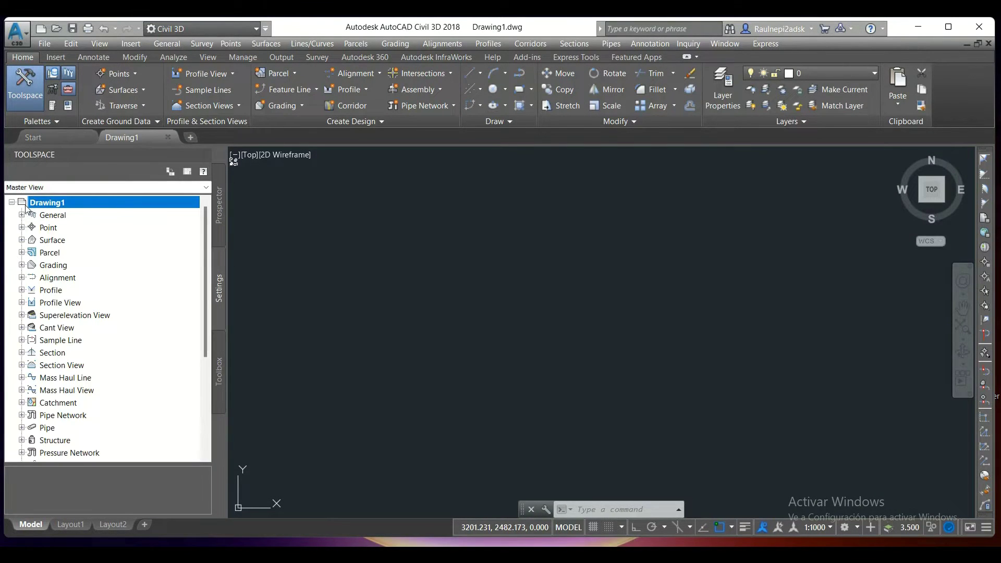
Step: Set the drawing's coordinate system to UTM84-28N in Drawing Settings
right_click(47, 202)
key("Escape")
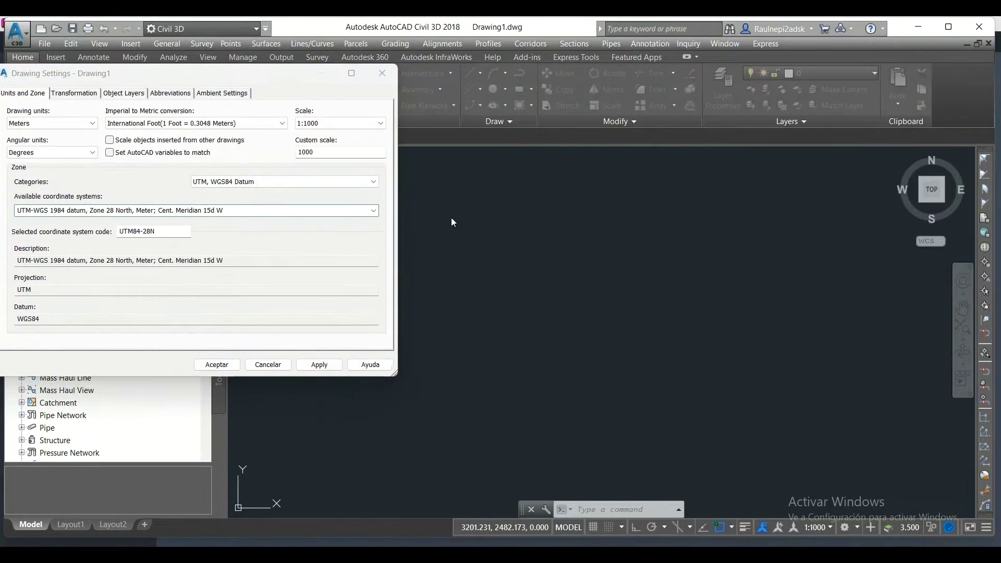
left_click(216, 364)
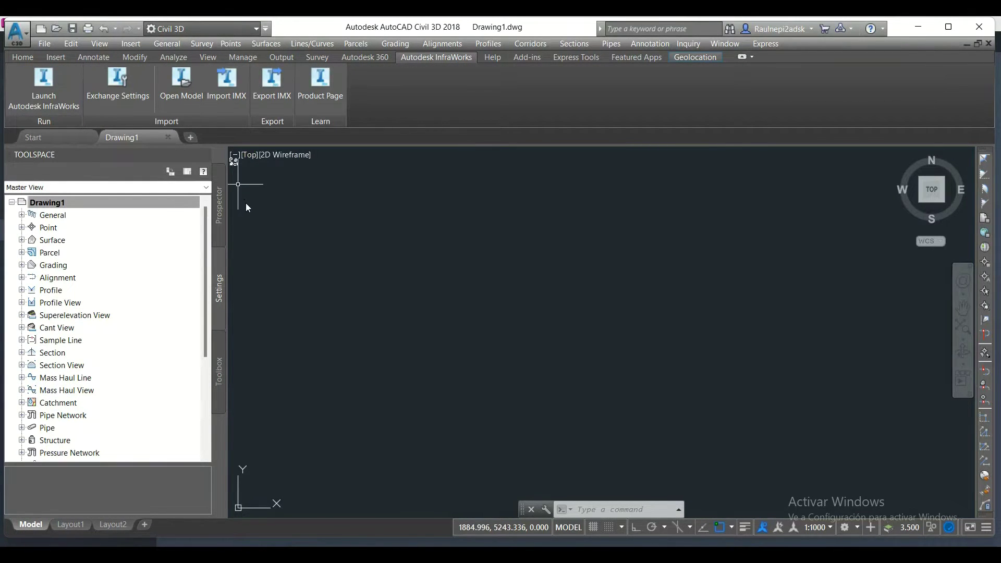
Step: Import the IM_Export.imx InfraWorks terrain as the AIW_Existing_Ground surface
left_click(414, 217)
double_click(415, 217)
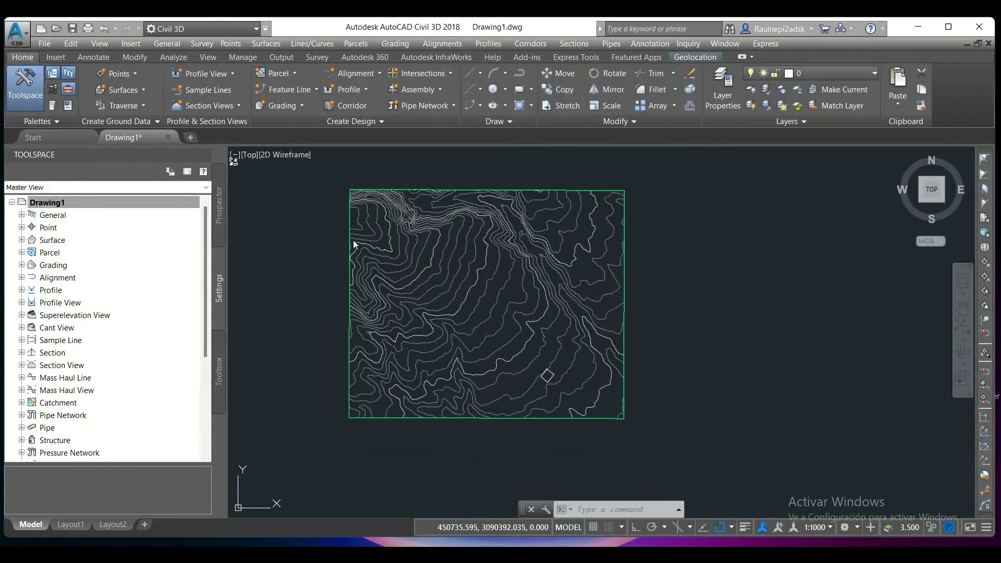
left_click(352, 243)
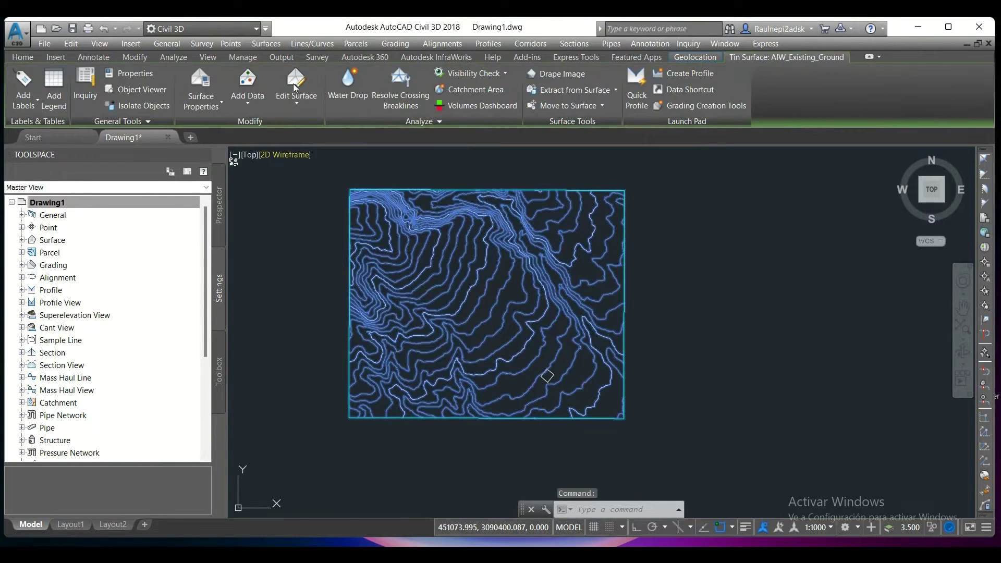
Step: Start adding Contour - Multiple labels to the imported surface
left_click(36, 105)
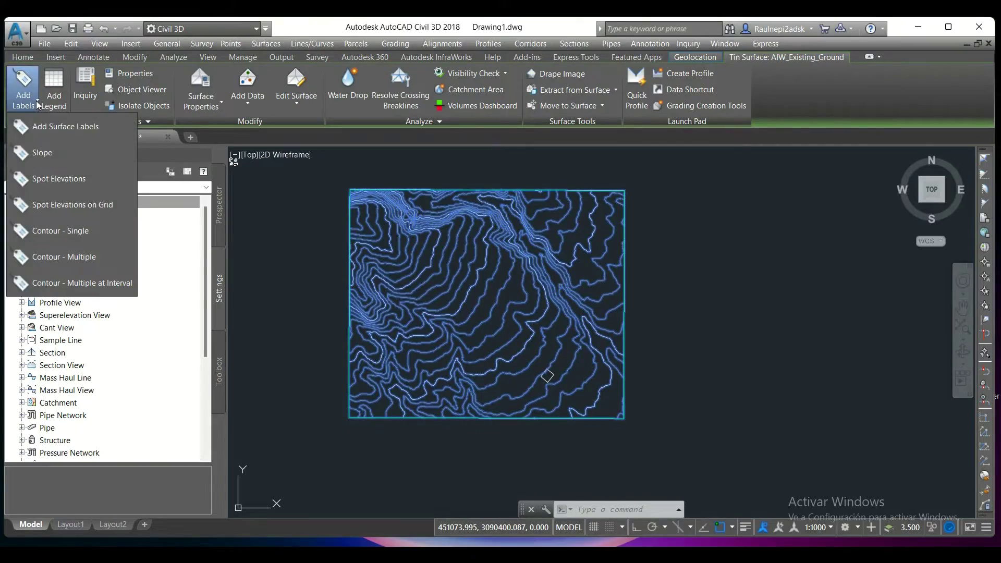
left_click(57, 128)
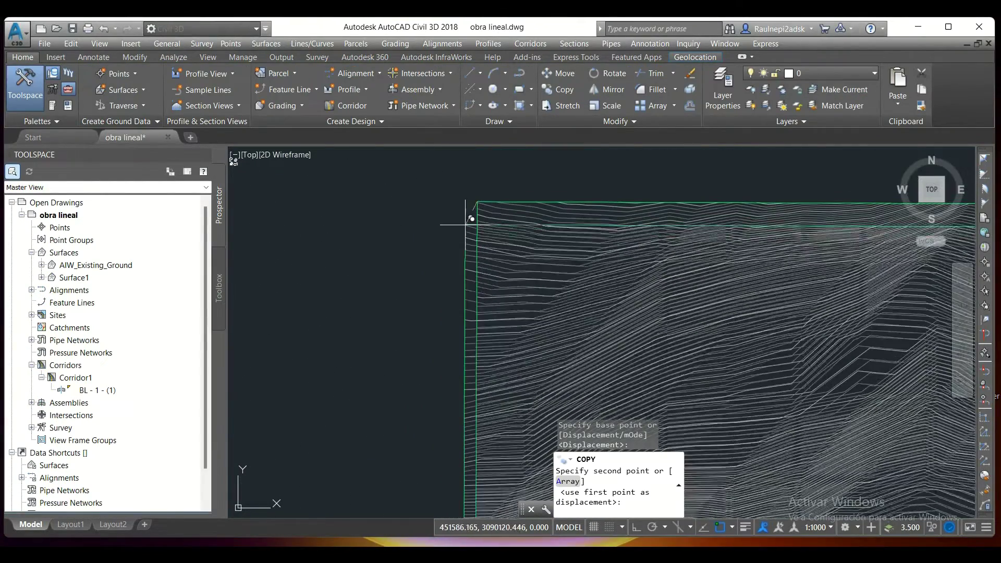
scroll(471, 218, "up", 2)
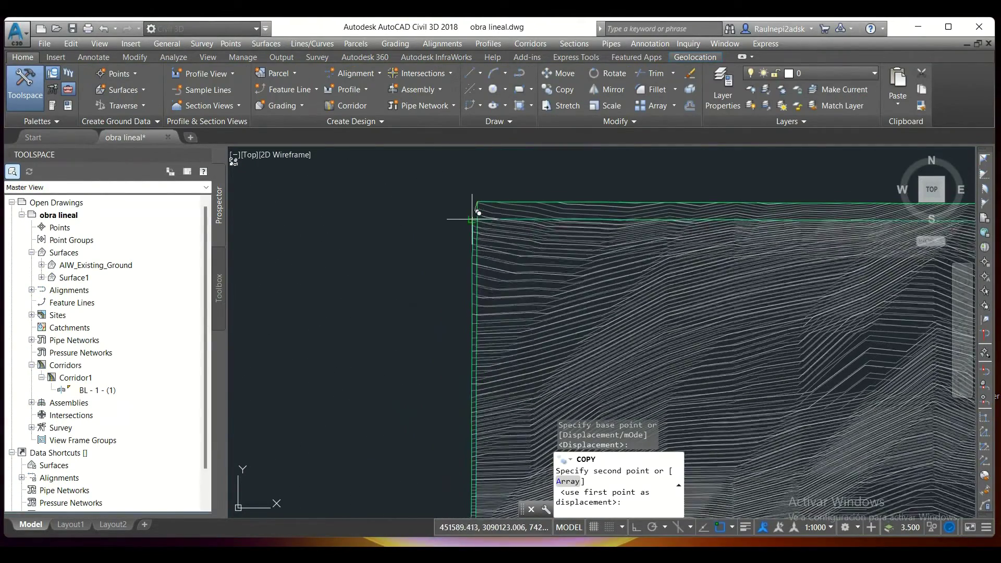
Step: Paste TERRENO PV into TERRENO FINAL's edits, then open LandXML export with all items cleared
scroll(472, 214, "up", 2)
scroll(474, 210, "up", 2)
scroll(476, 207, "up", 2)
scroll(494, 195, "down", 2)
scroll(495, 193, "down", 2)
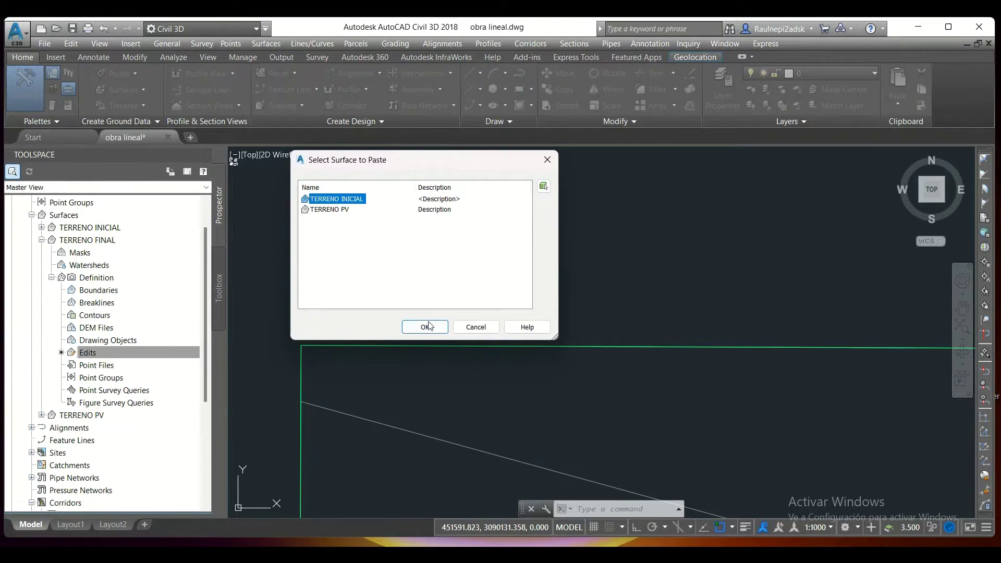
left_click(428, 326)
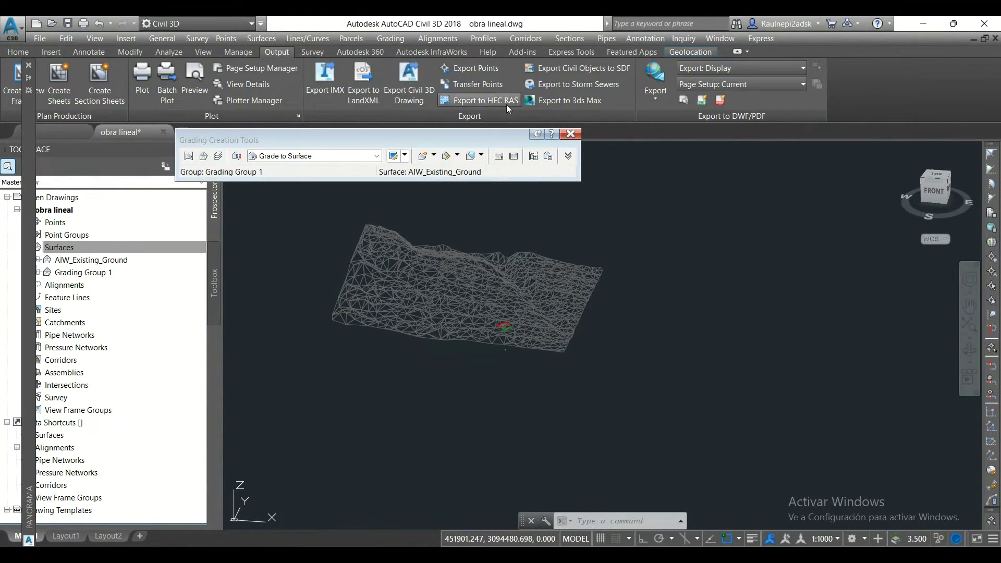
left_click(506, 105)
left_click(463, 164)
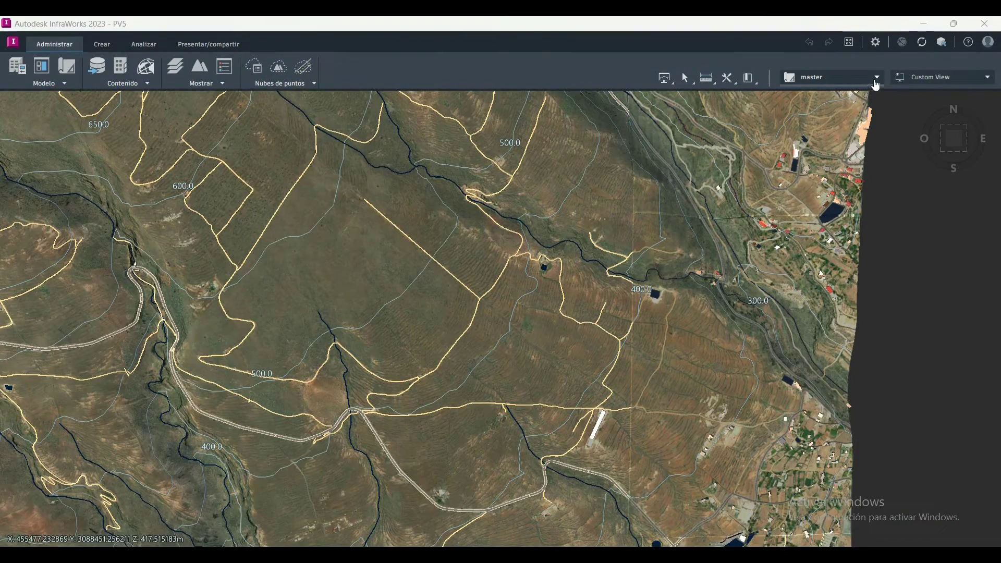
Step: Add the topo proposal and delete its elevation terrain and aerial imagery data sources
left_click(877, 78)
left_click(873, 107)
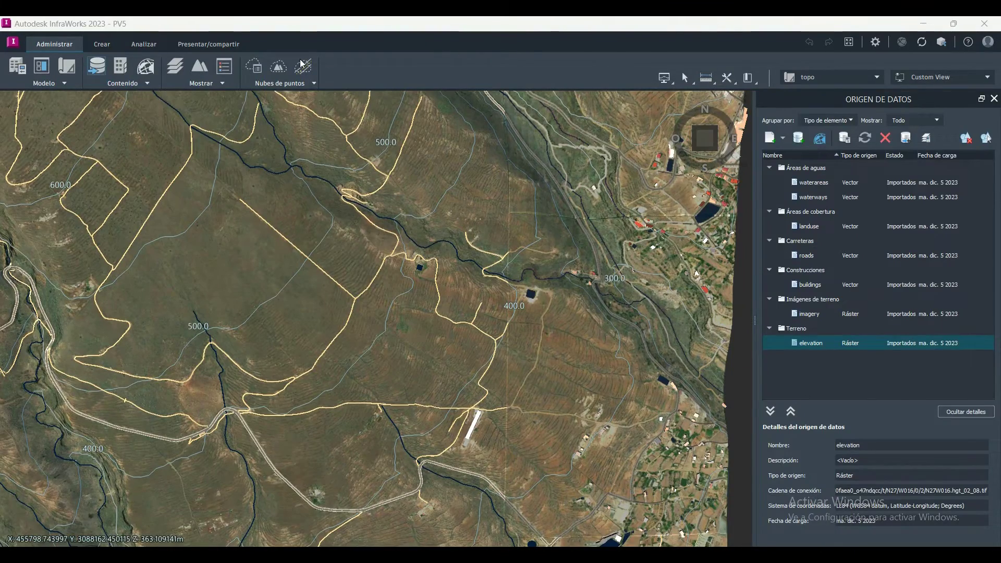
left_click(796, 328)
left_click(886, 138)
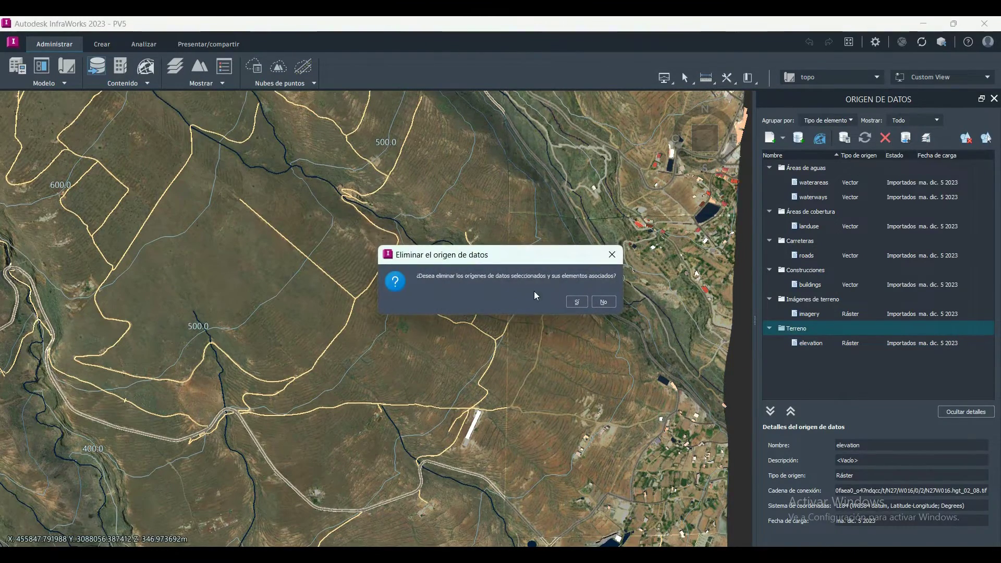
left_click(577, 302)
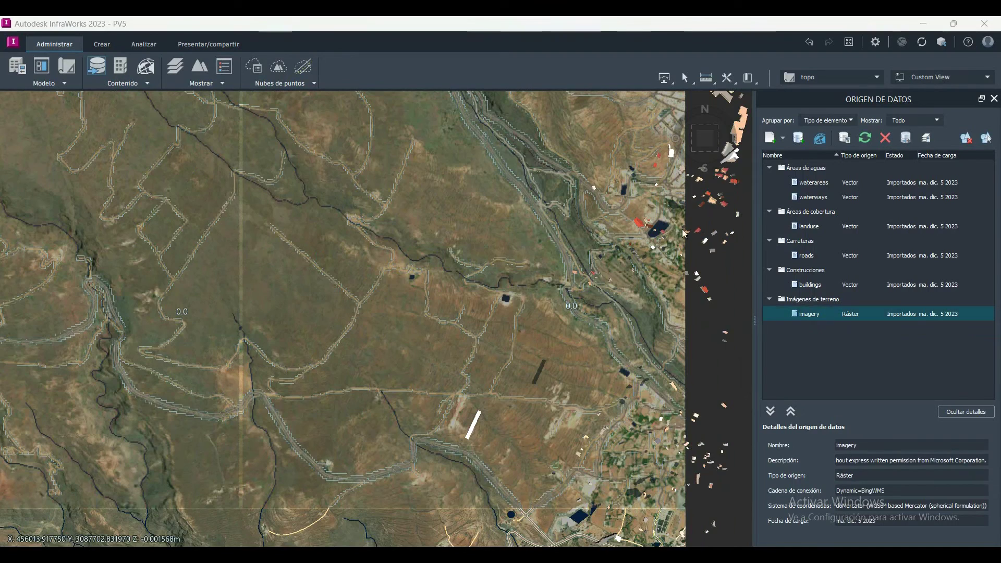
left_click(886, 139)
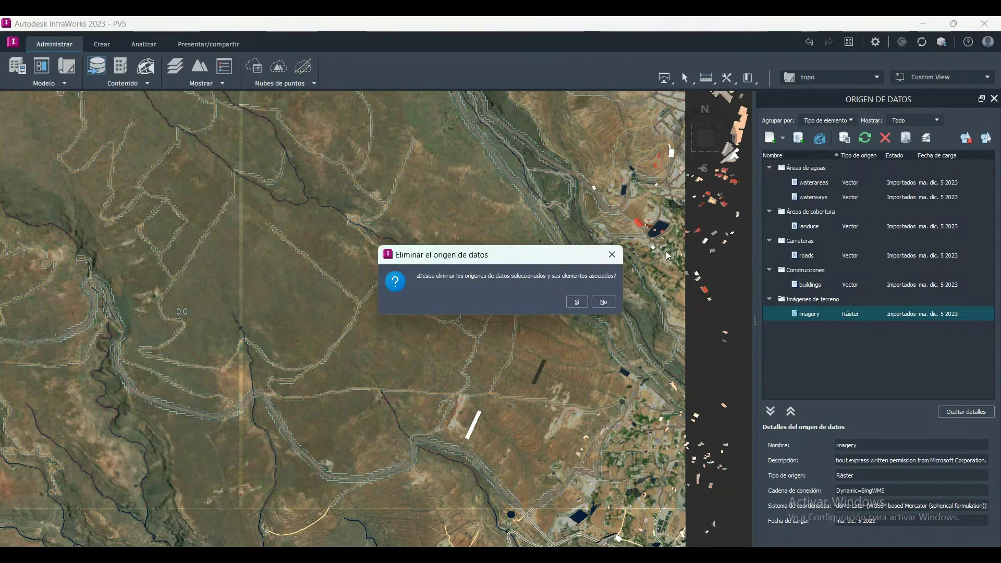
left_click(577, 302)
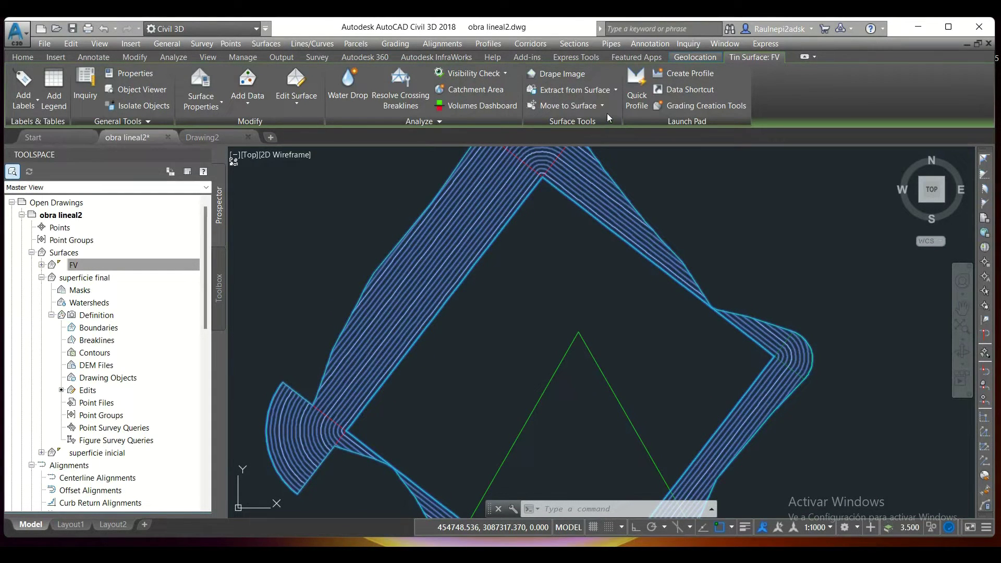
Step: Extract the FV surface's border, major and minor contours with Extract Objects
left_click(615, 90)
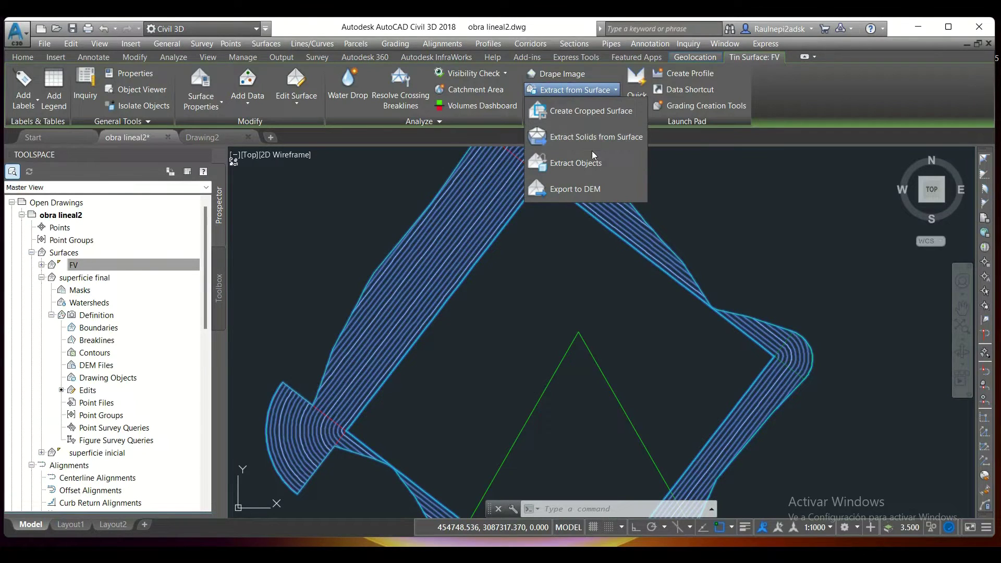
left_click(571, 164)
left_click(476, 390)
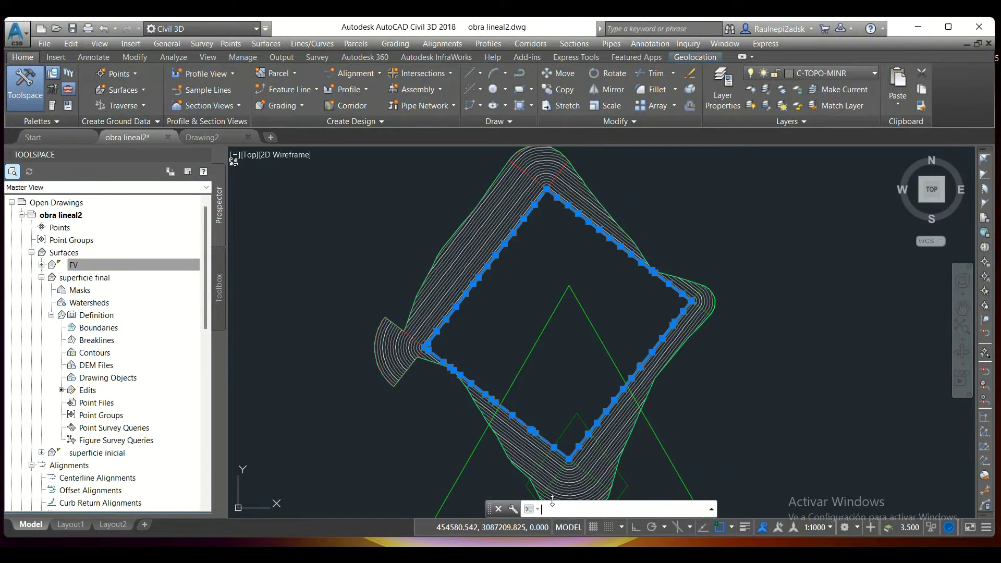
Step: Export the surface border with MAPEXPORT as line shapefile parcela.shp, selecting it manually
type("MAPx")
type("p")
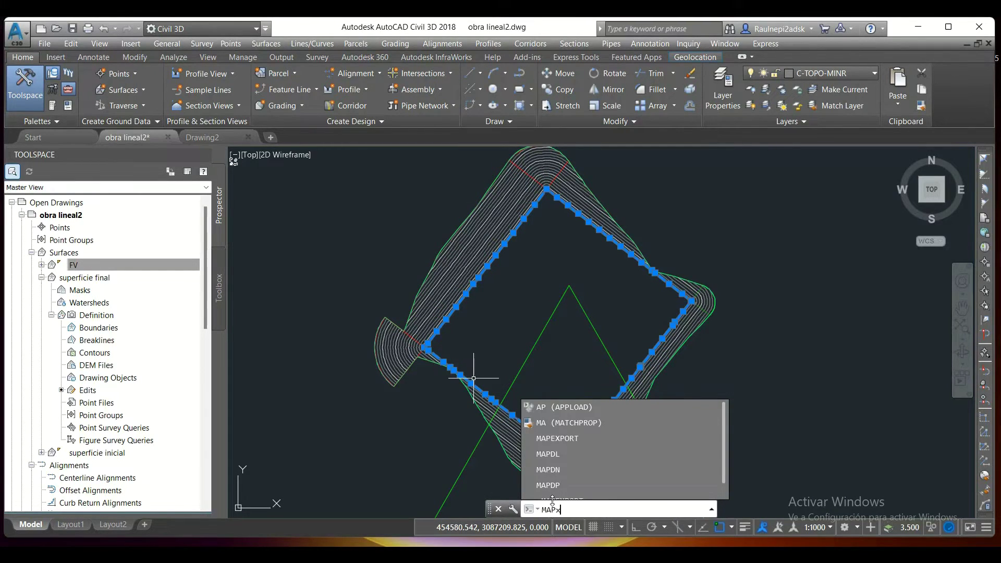
scroll(548, 485, "down", 1)
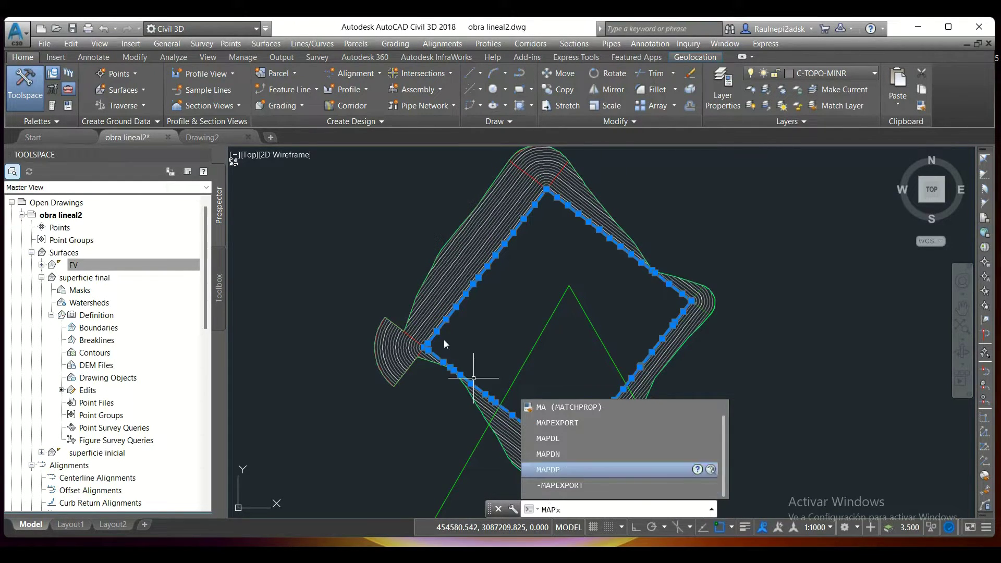
key("Tab")
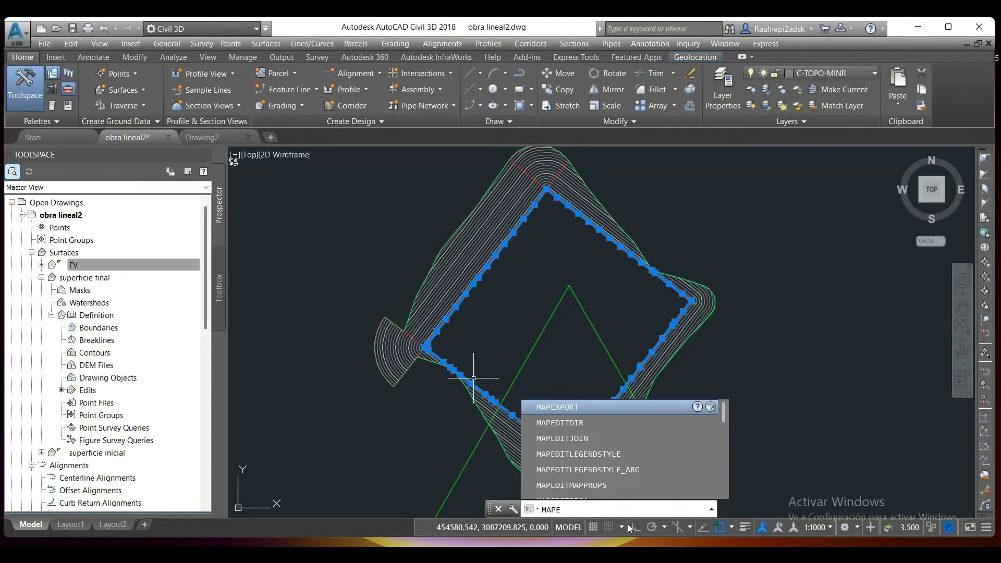
left_click(543, 407)
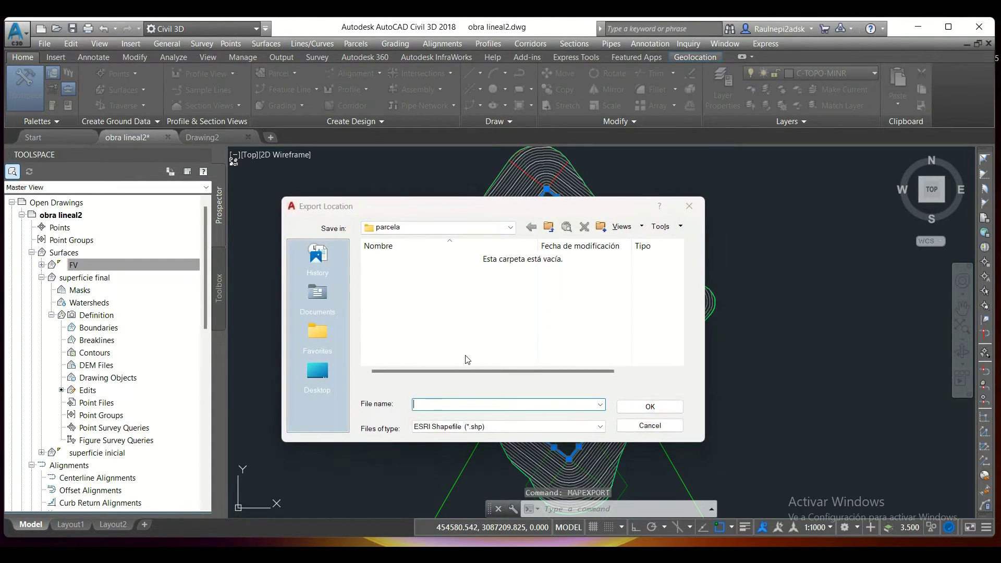
type("parcela")
left_click(649, 407)
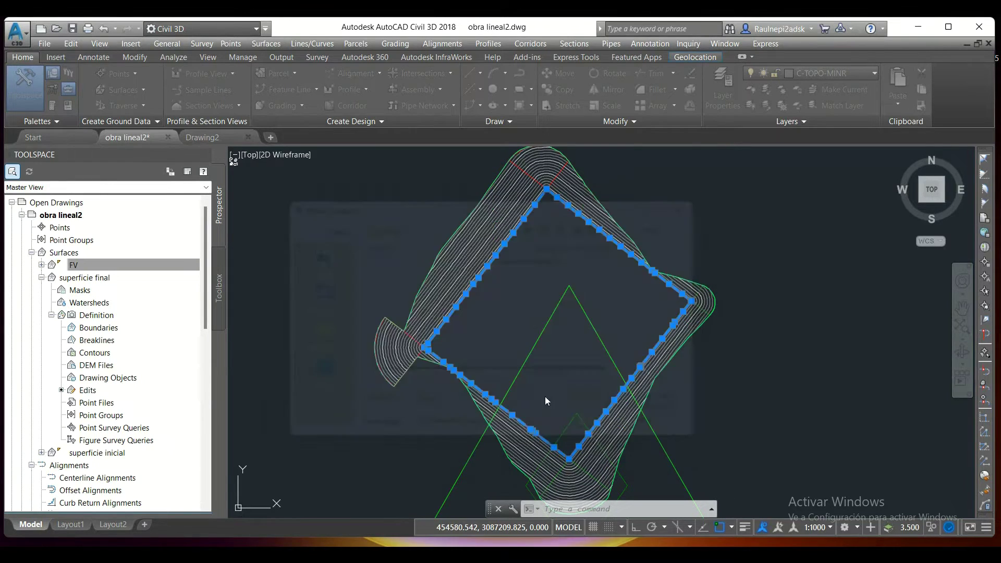
left_click(435, 141)
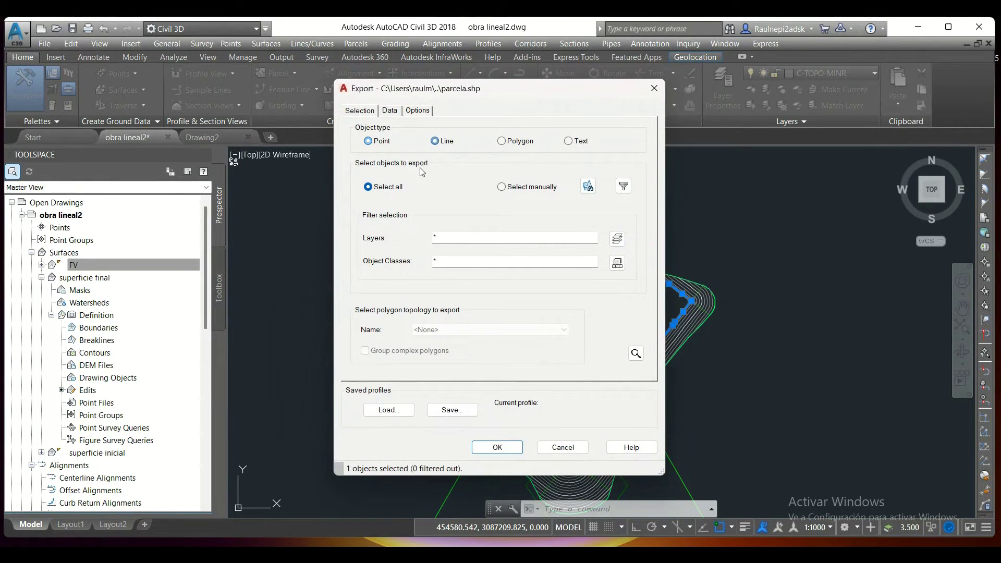
left_click(501, 187)
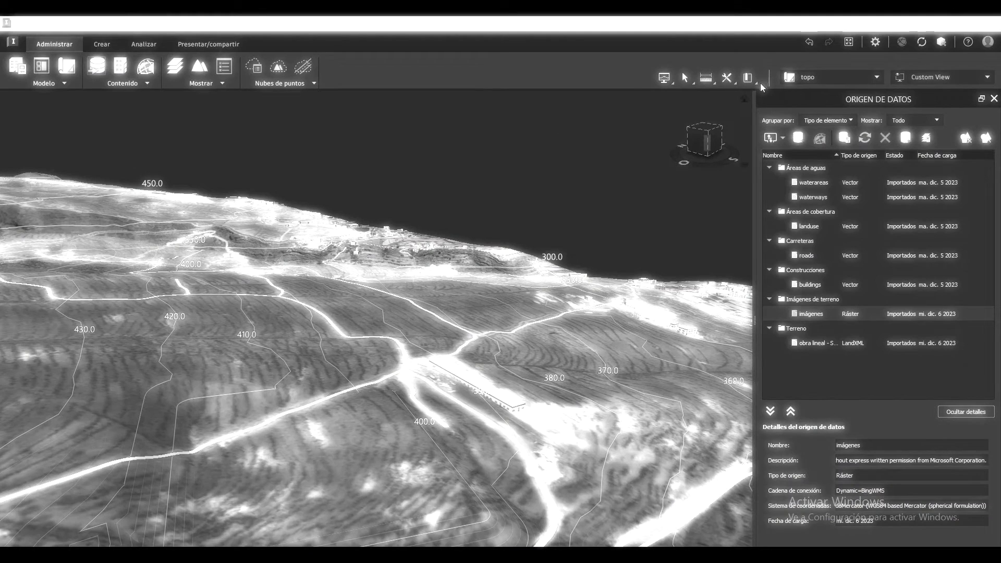
Step: Add a new proposal named gava
left_click(758, 83)
left_click(755, 85)
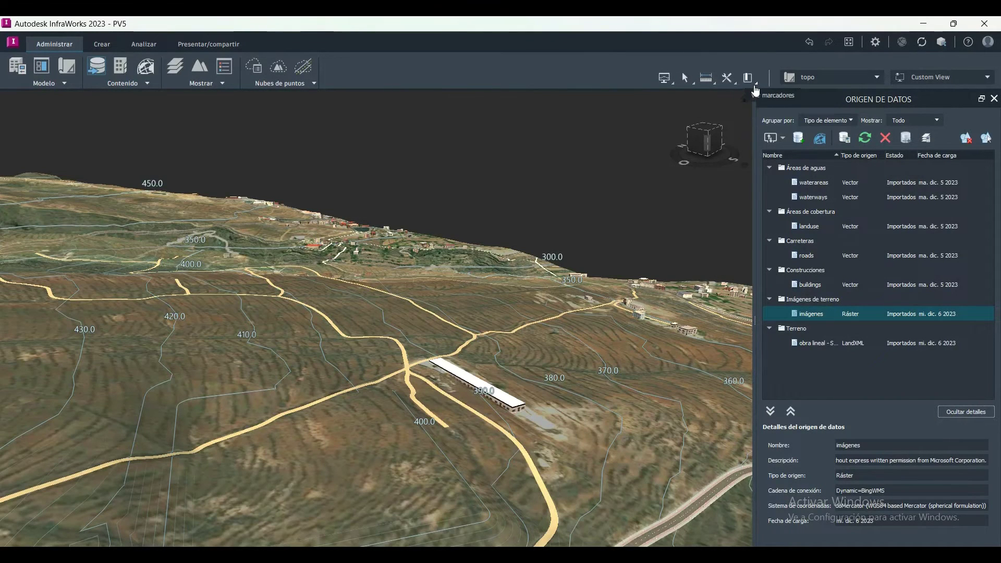
left_click(755, 86)
left_click(553, 135)
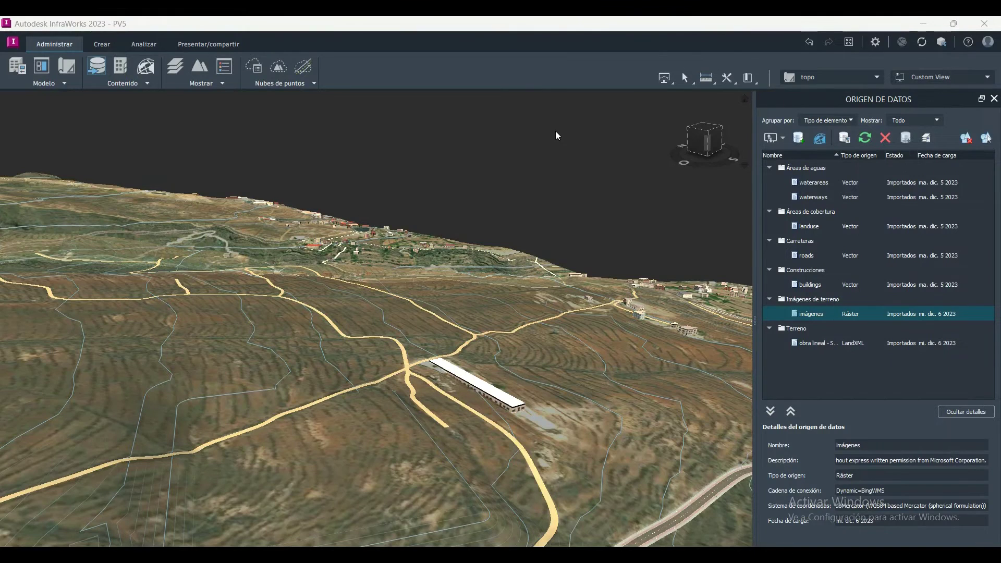
type("gava")
key("Return")
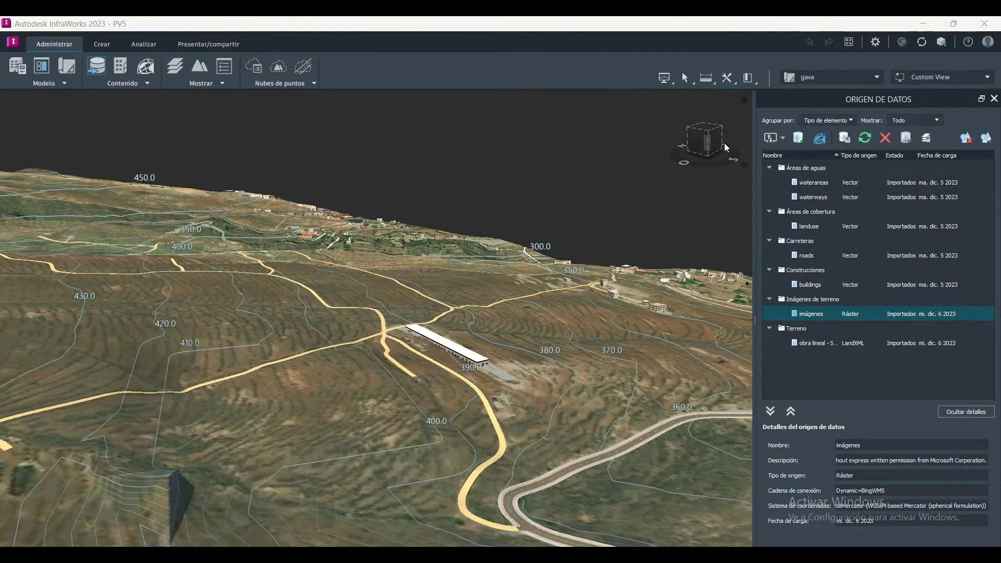
Step: Add parcela.shp from the parcela folder as a SHP vector data source
left_click(783, 137)
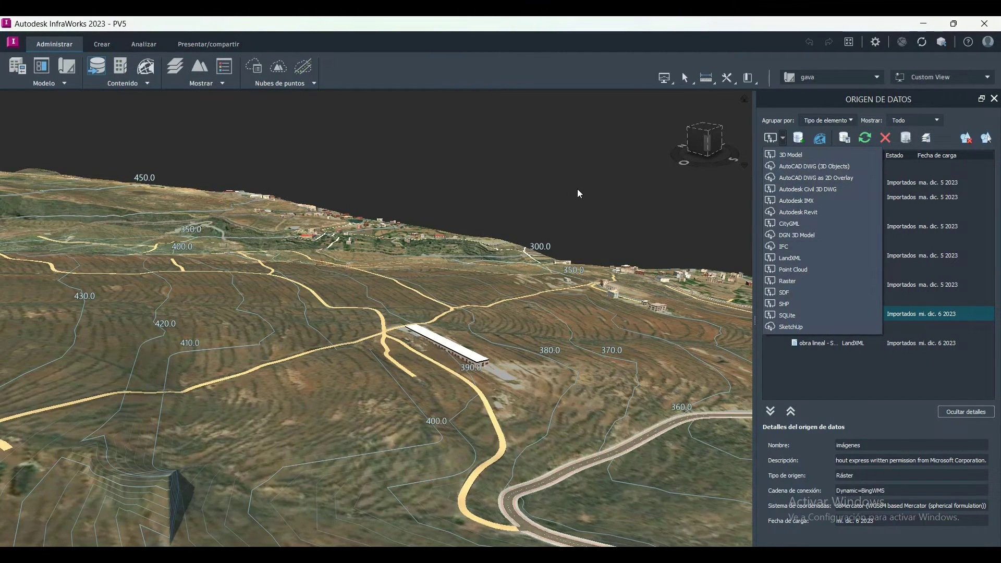
left_click(565, 189)
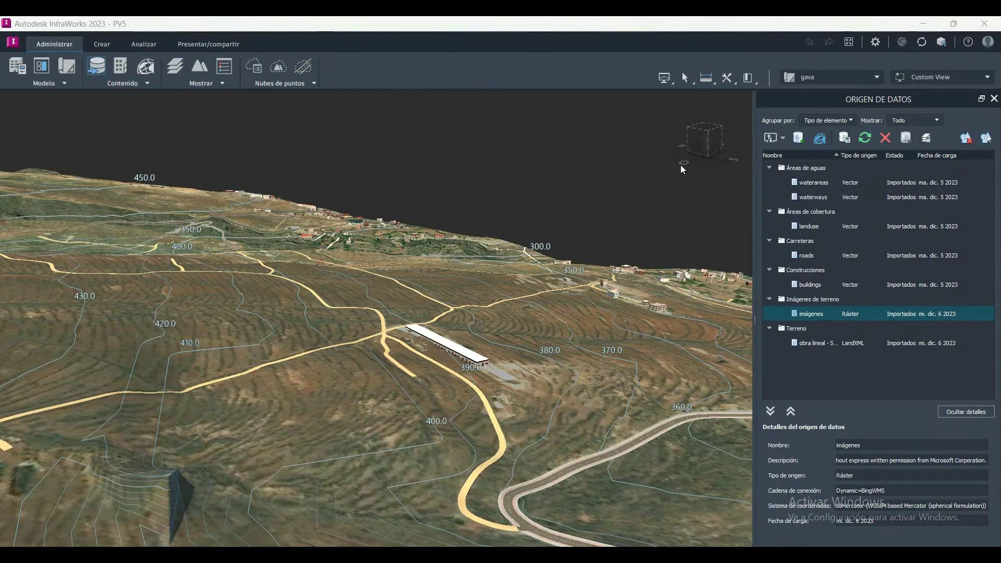
left_click(784, 138)
left_click(784, 304)
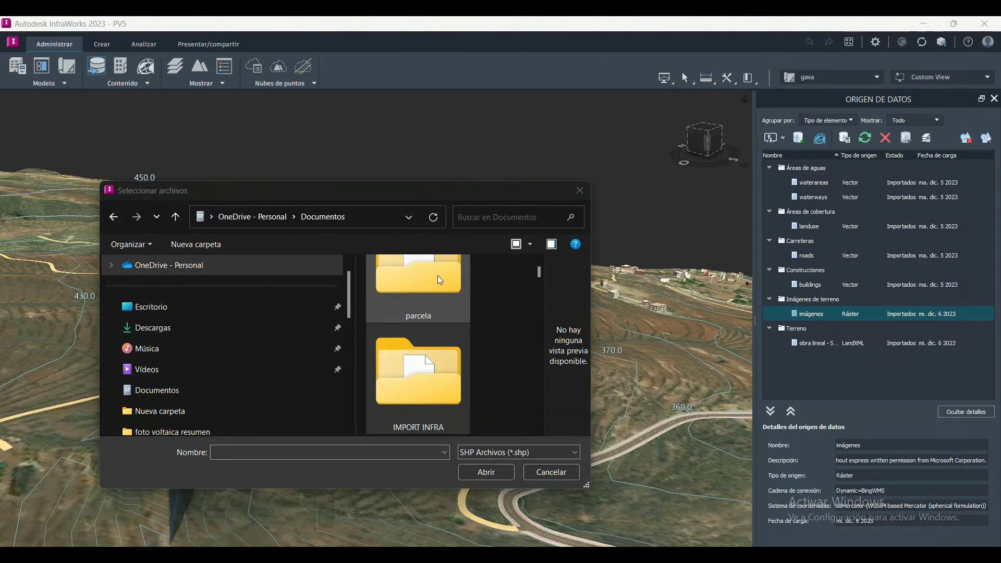
double_click(437, 276)
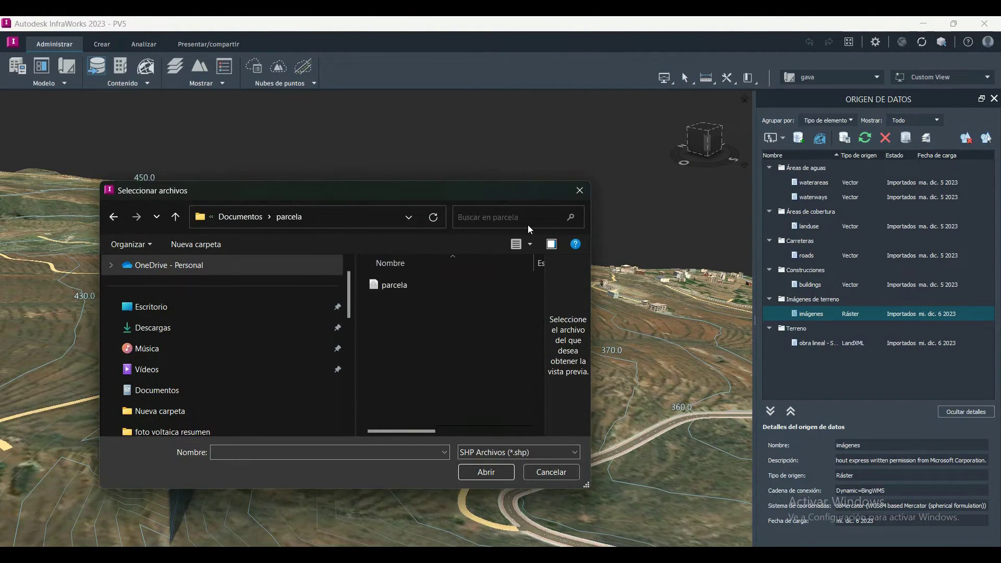
left_click_drag(571, 194, 624, 127)
left_click(449, 217)
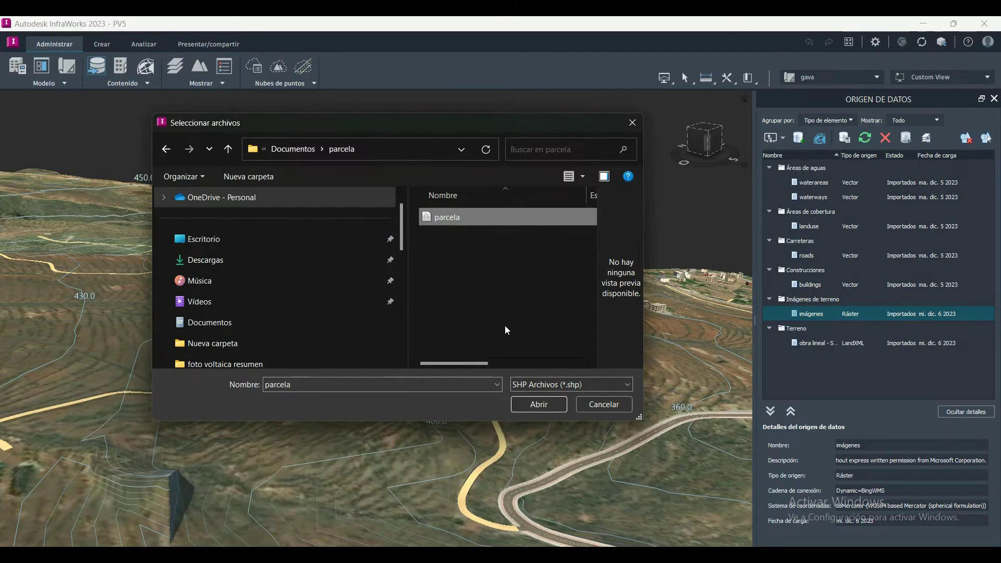
left_click(542, 406)
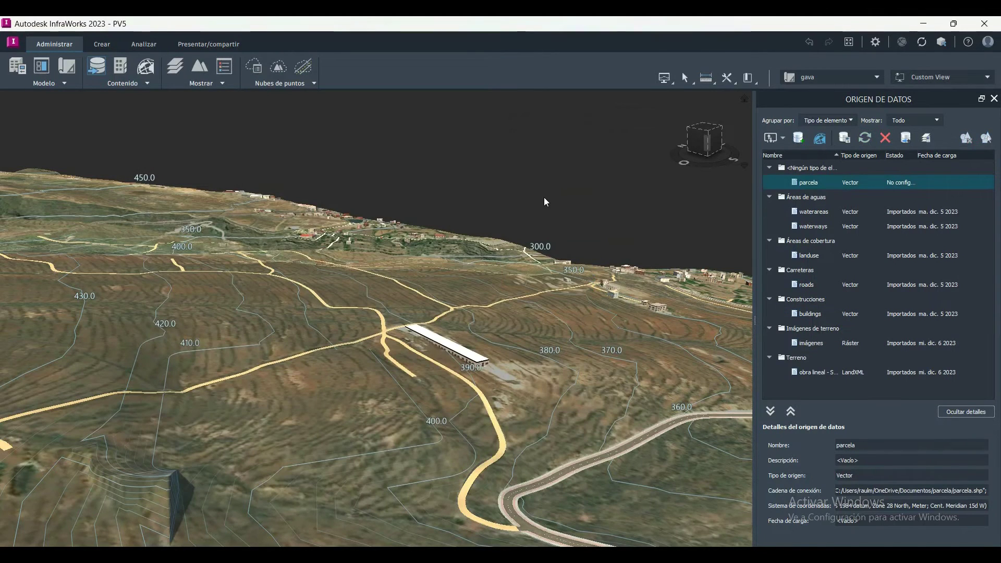
Step: Configure parcela as Áreas de cobertura with the Restricted Area style and import it
right_click(828, 182)
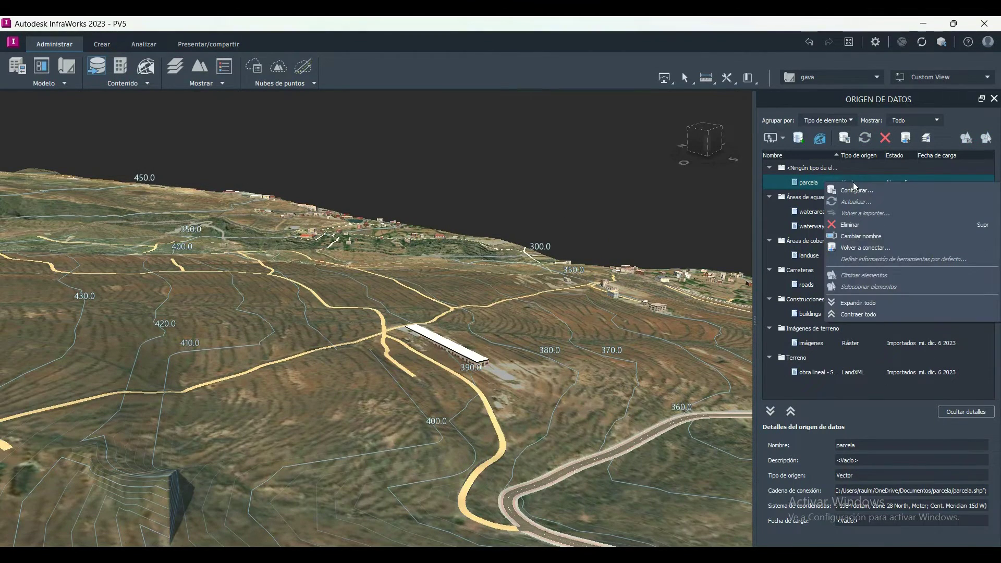
left_click(844, 191)
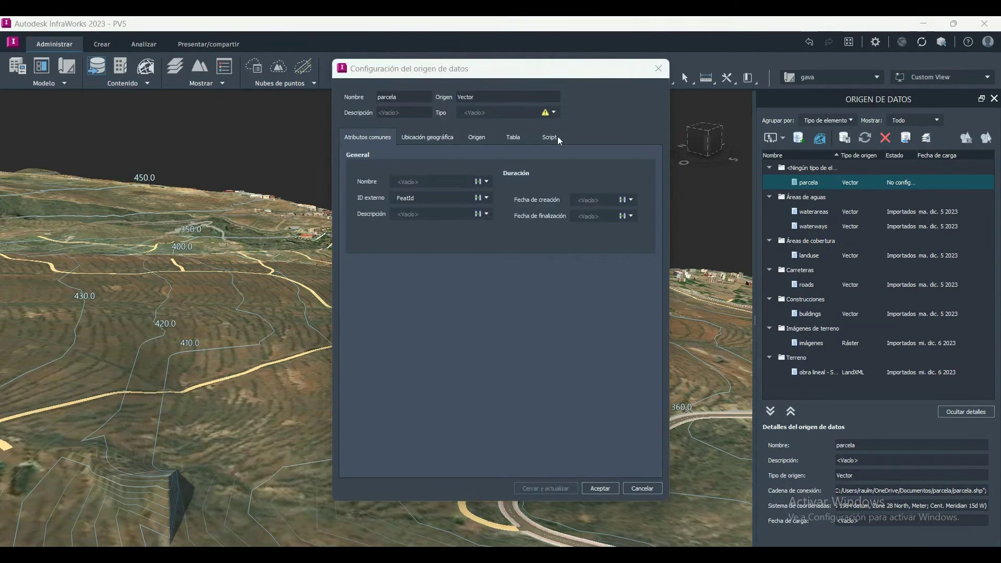
left_click(553, 113)
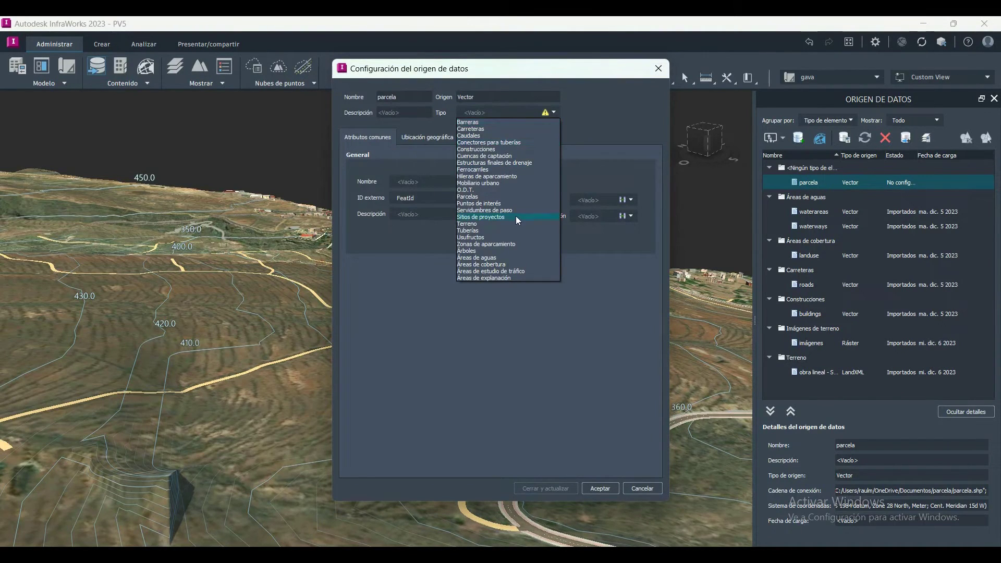
left_click(513, 265)
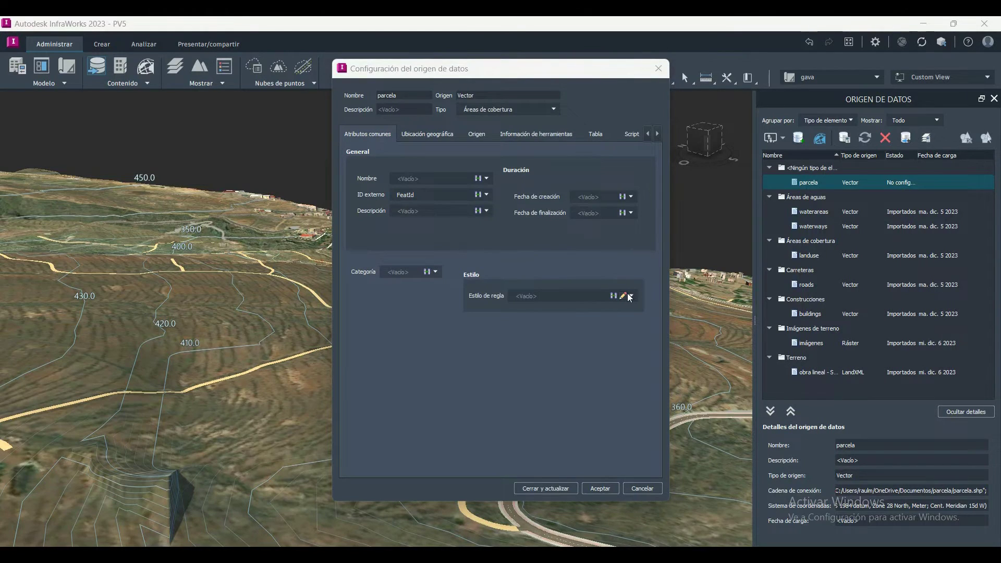
left_click(624, 296)
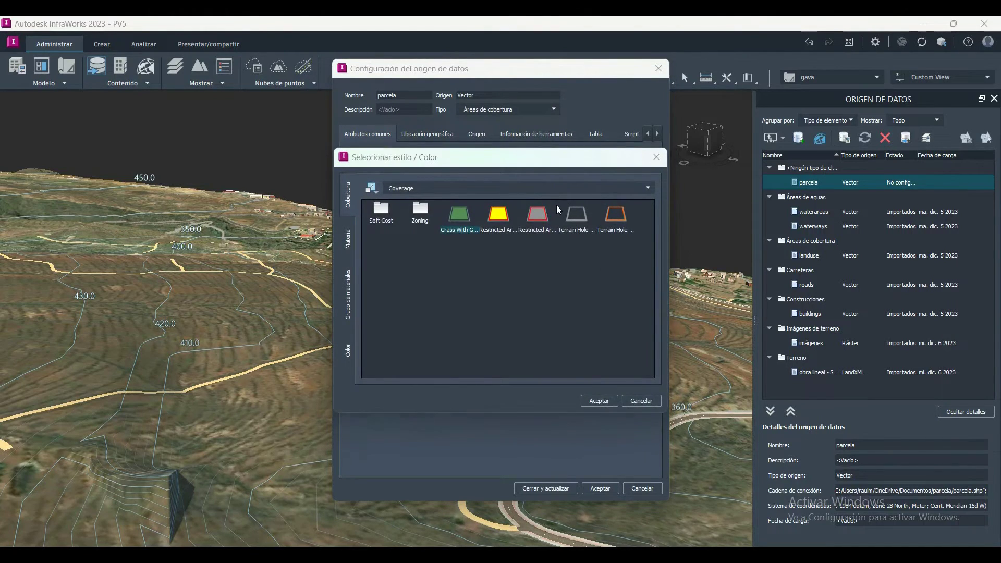
left_click(395, 259)
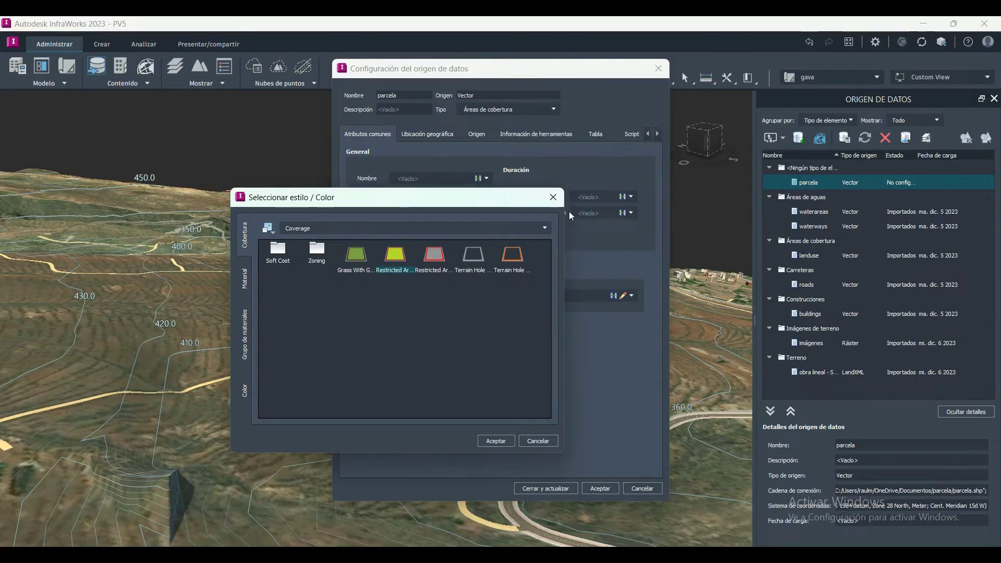
left_click(553, 197)
left_click(531, 490)
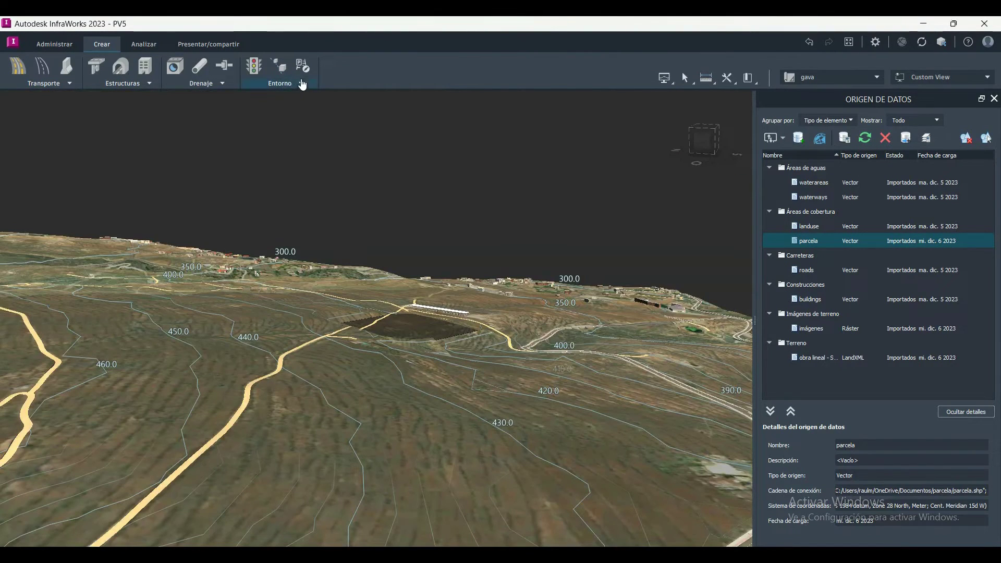
Step: Import the Revit project and the ifc 2 model file into the model as data sources
left_click(302, 83)
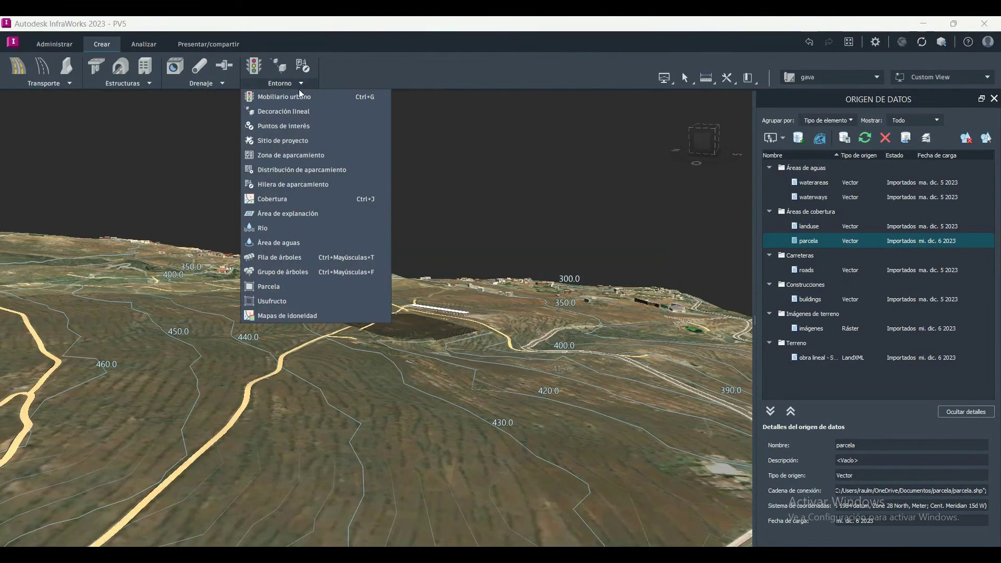
left_click(298, 201)
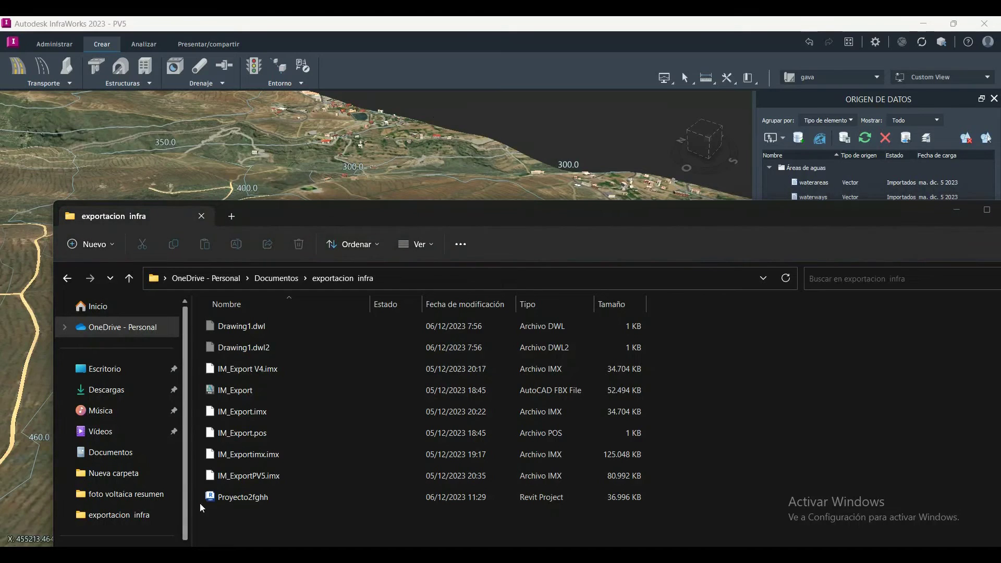
left_click_drag(211, 497, 219, 186)
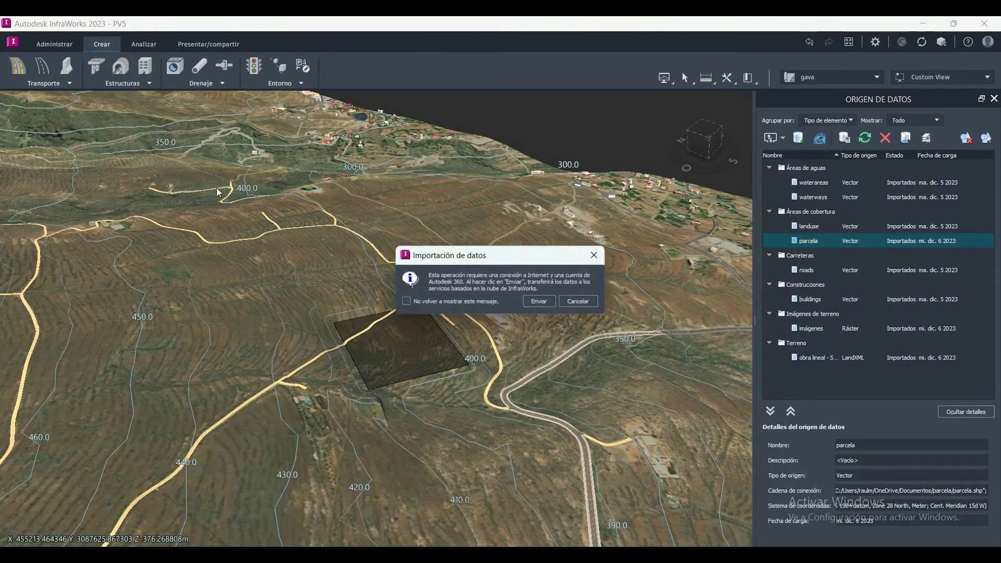
left_click(538, 302)
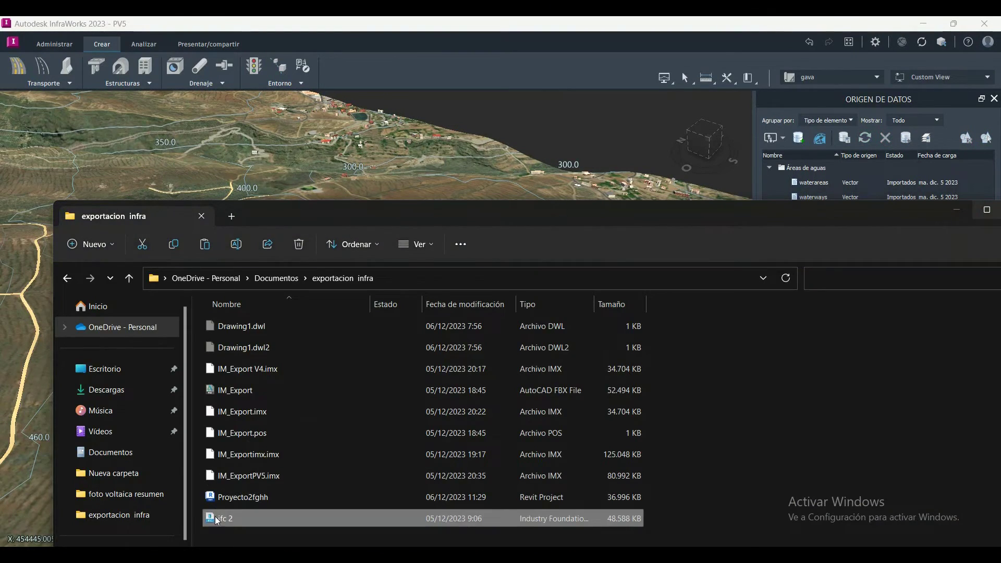
left_click_drag(217, 520, 333, 163)
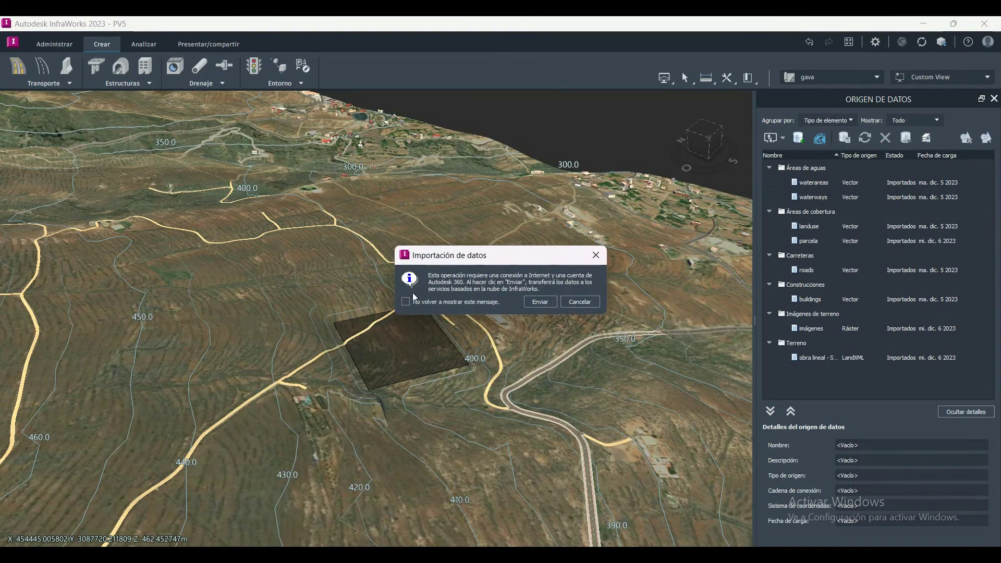
left_click(540, 301)
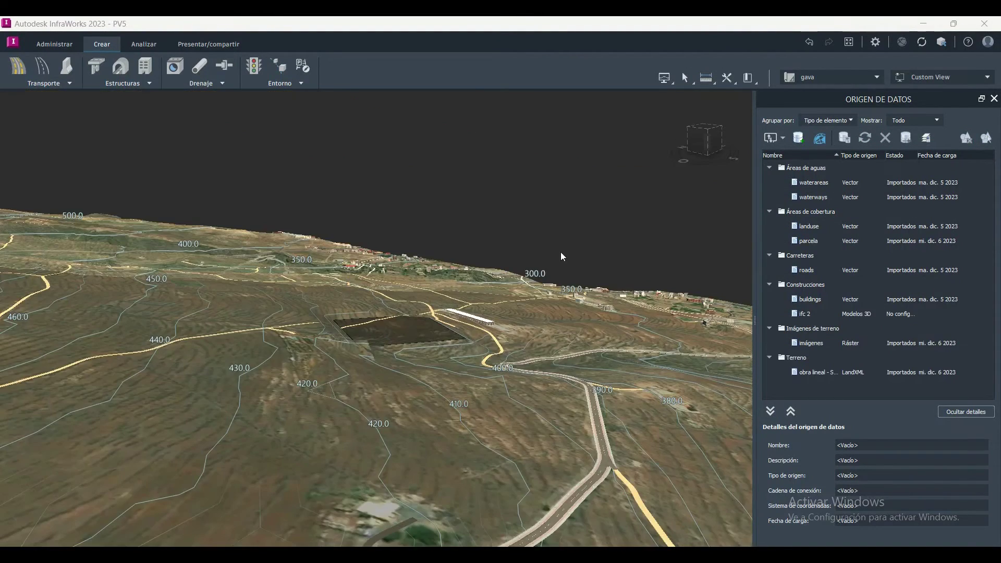
Step: Configure the ifc 2 solar-panel model for interactive placement and load it onto the terrain
right_click(807, 315)
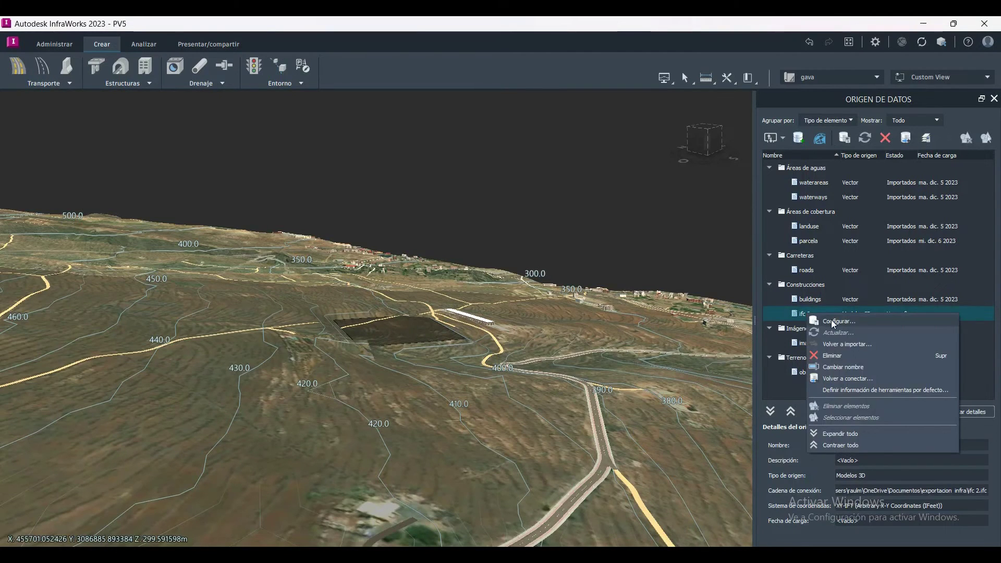
left_click(580, 255)
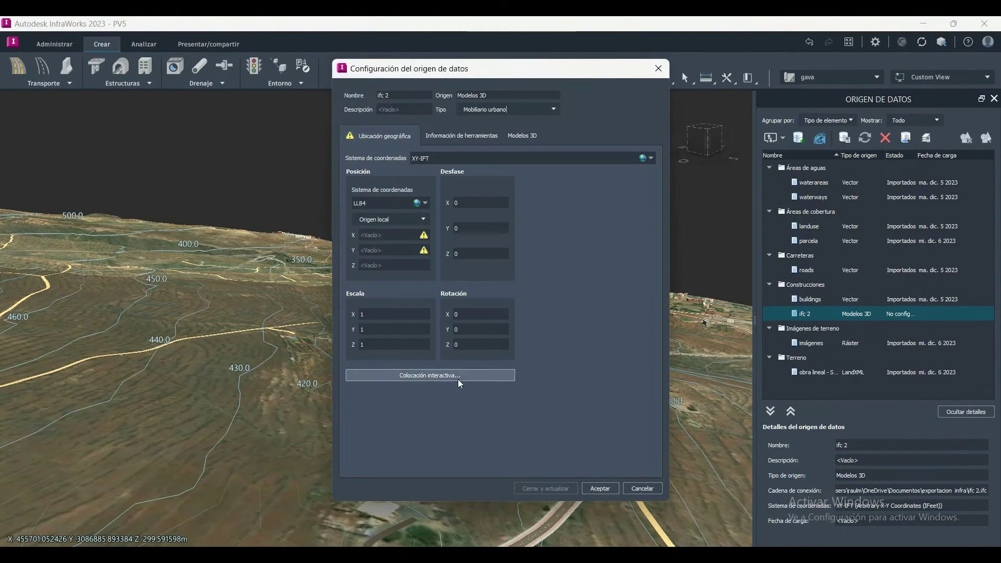
left_click(458, 379)
mouse_move(545, 289)
middle_mouse_down()
mouse_move(562, 368)
mouse_move(540, 380)
mouse_move(568, 384)
mouse_move(584, 357)
mouse_move(543, 272)
mouse_move(551, 288)
middle_mouse_up()
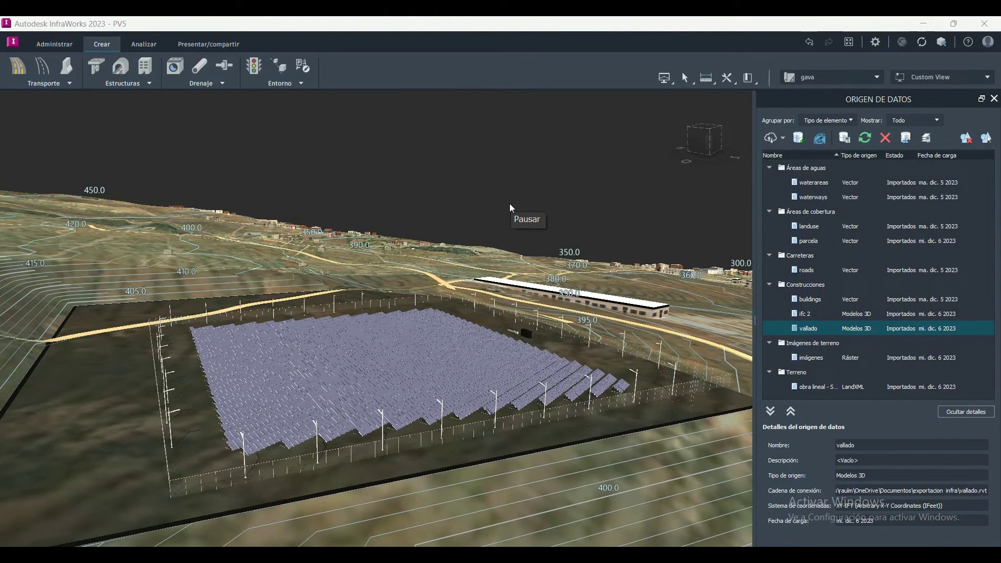
Step: Bring up the storyboard panel and orbit around the fenced solar site
left_click(665, 78)
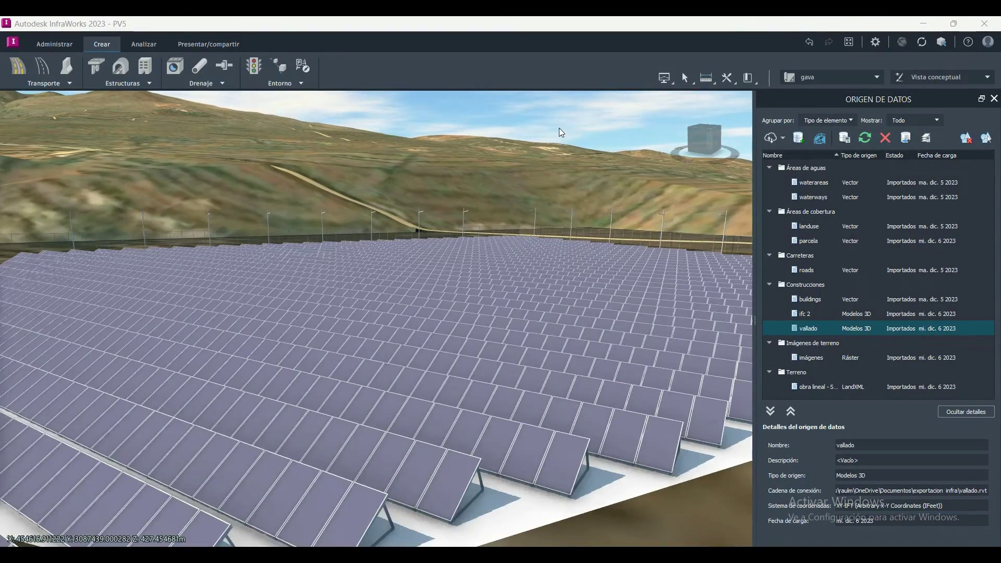
scroll(610, 258, "down", 5)
scroll(610, 258, "up", 5)
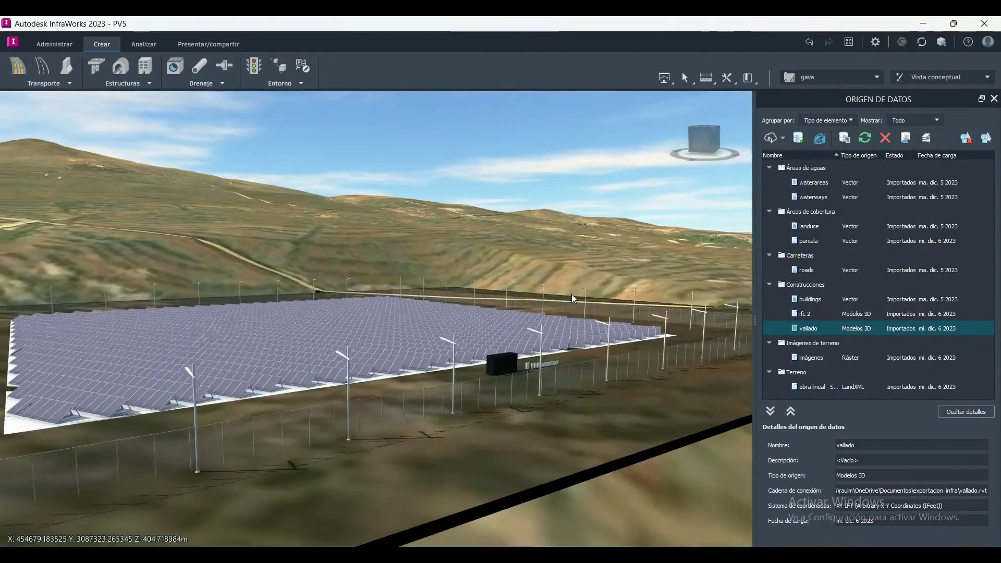
mouse_move(573, 296)
middle_mouse_down()
mouse_move(516, 299)
mouse_move(479, 260)
mouse_move(515, 150)
mouse_move(589, 267)
mouse_move(581, 283)
mouse_move(487, 324)
mouse_move(440, 332)
mouse_move(397, 318)
mouse_move(512, 487)
mouse_move(457, 370)
middle_mouse_up()
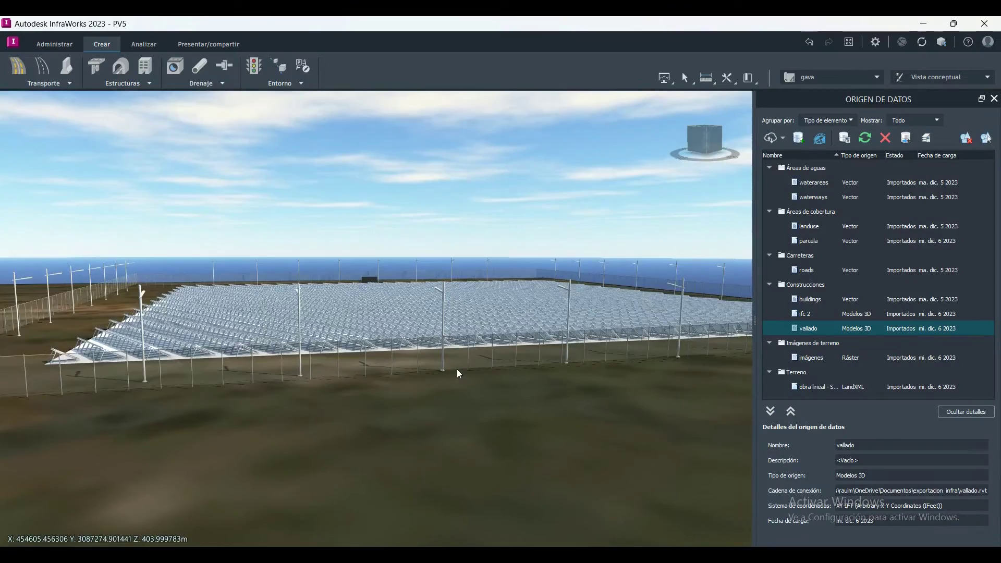
Step: Zoom in over the solar field and capture that view as a storyboard keyframe
scroll(457, 373, "up", 2)
scroll(459, 382, "up", 2)
scroll(459, 382, "up", 2)
scroll(448, 387, "up", 2)
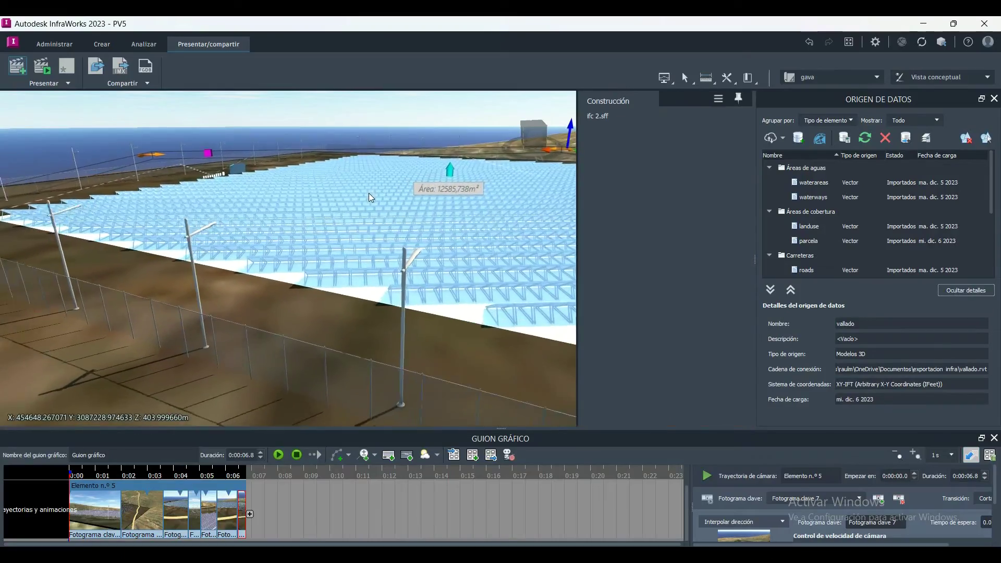
left_click(370, 197)
scroll(246, 299, "up", 3)
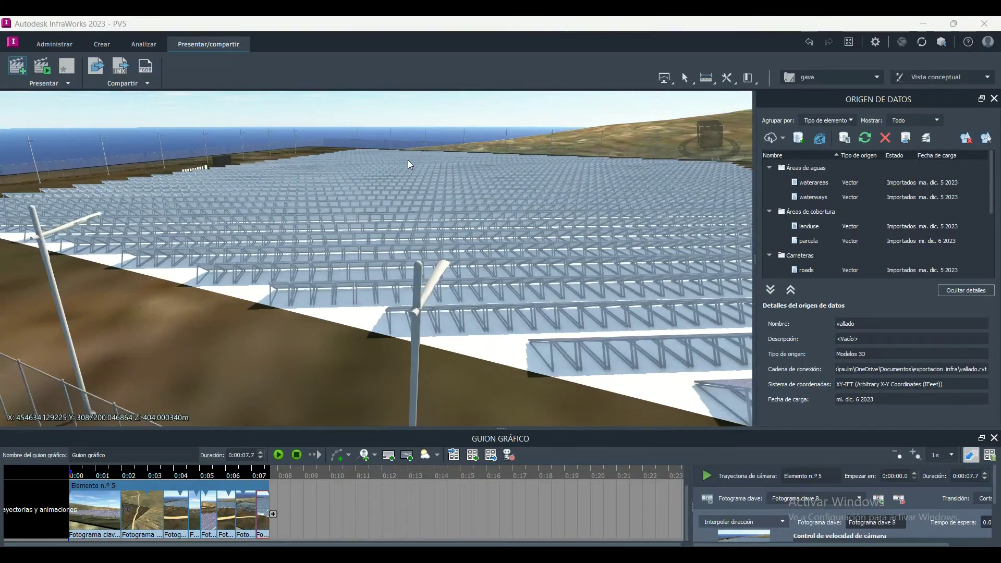
Step: Frame a new view of the solar field and add it as a camera keyframe
scroll(408, 161, "down", 3)
scroll(380, 148, "down", 2)
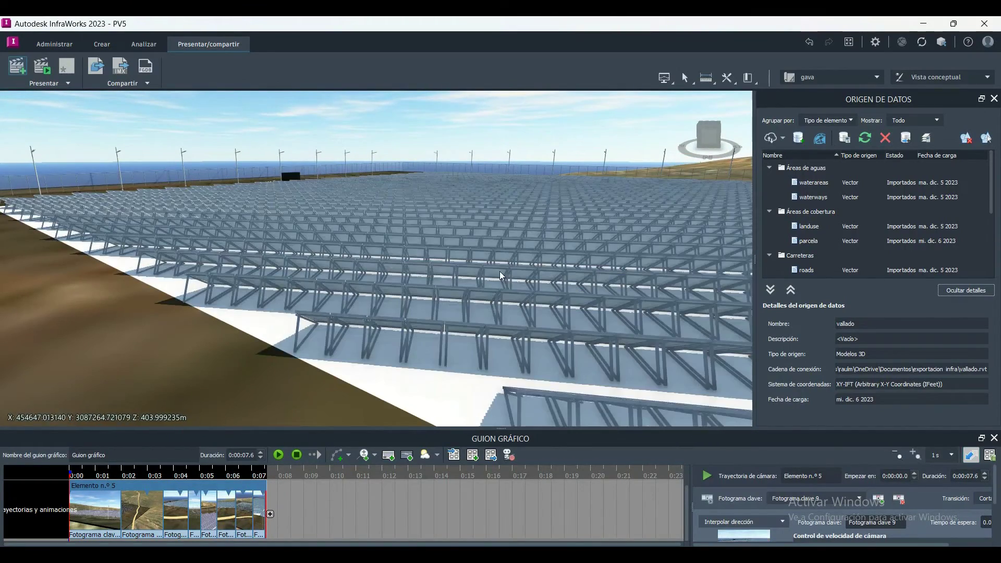
scroll(470, 273, "up", 5)
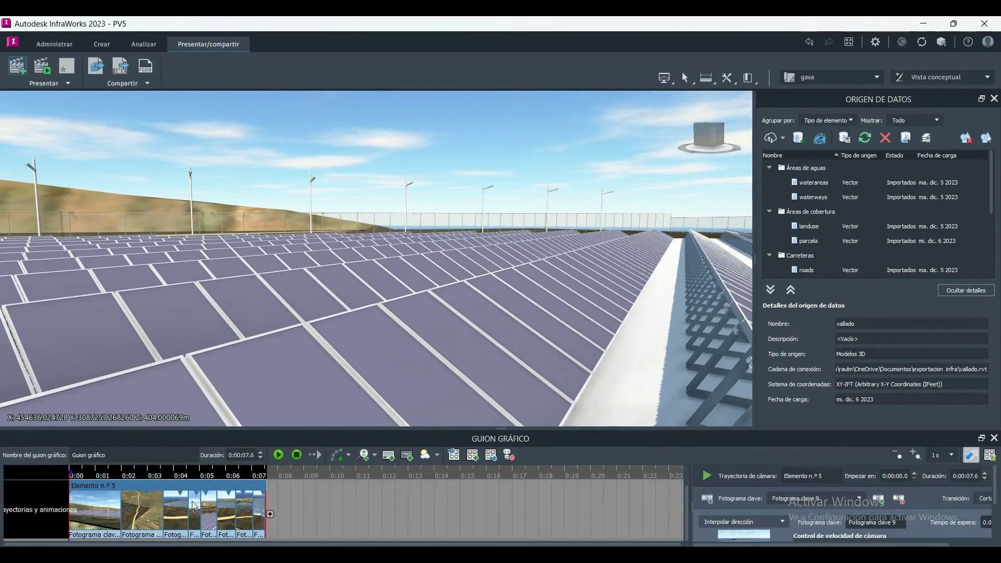
left_click(270, 515)
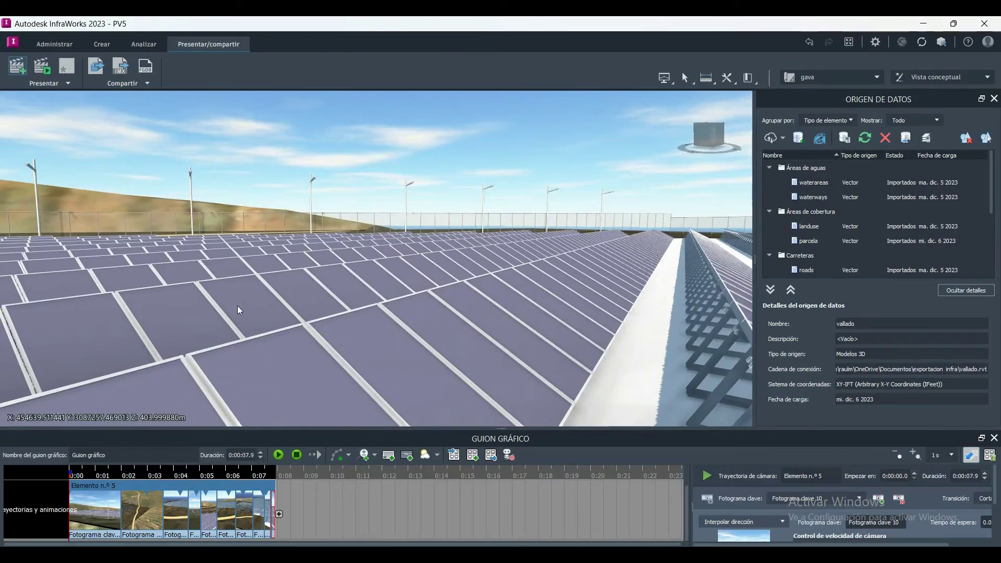
Step: Add one more keyframe, rewind the storyboard to 0:00 and play the animation
scroll(238, 324, "down", 5)
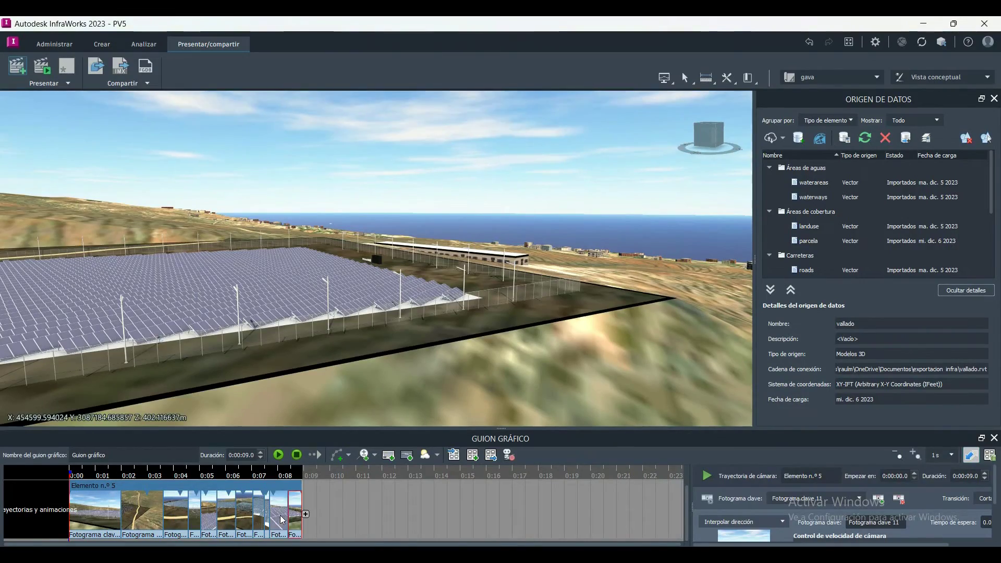
scroll(192, 272, "up", 5)
scroll(194, 268, "up", 3)
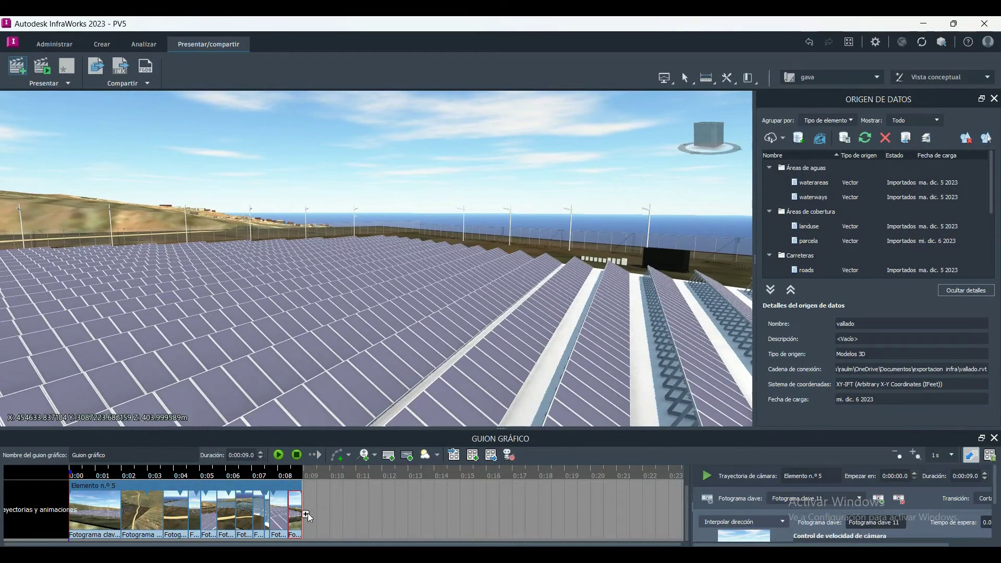
left_click(307, 514)
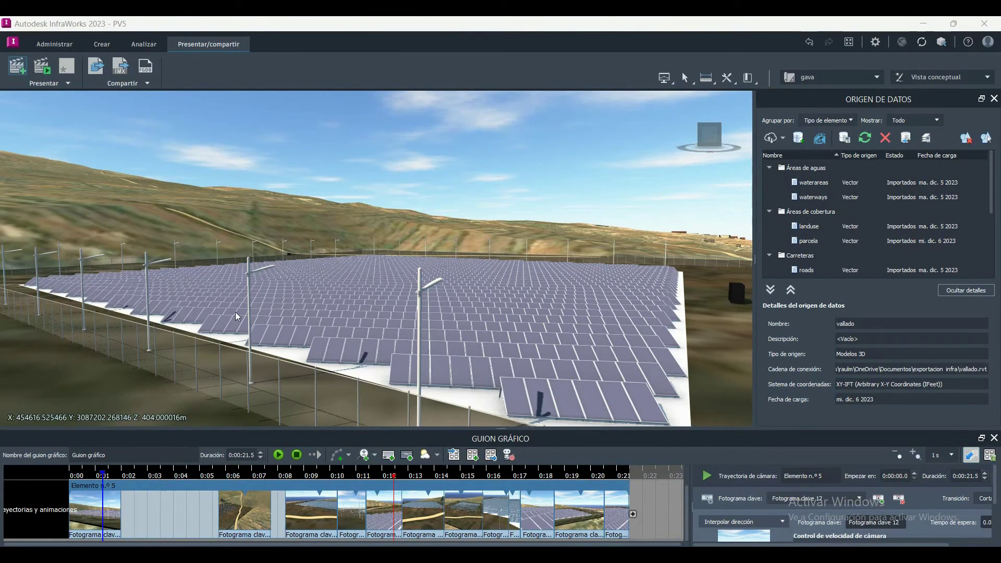
left_click(985, 475)
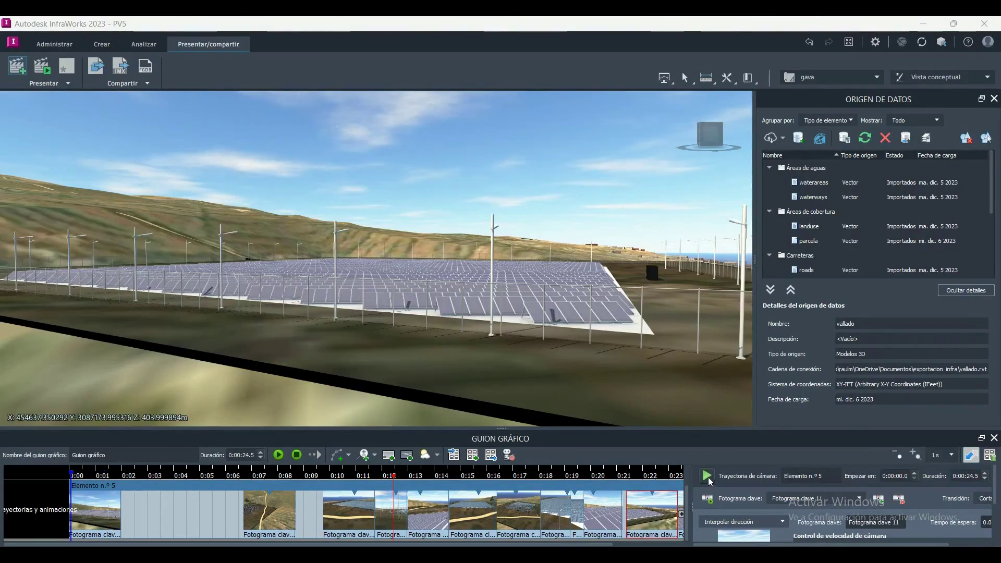
left_click(708, 477)
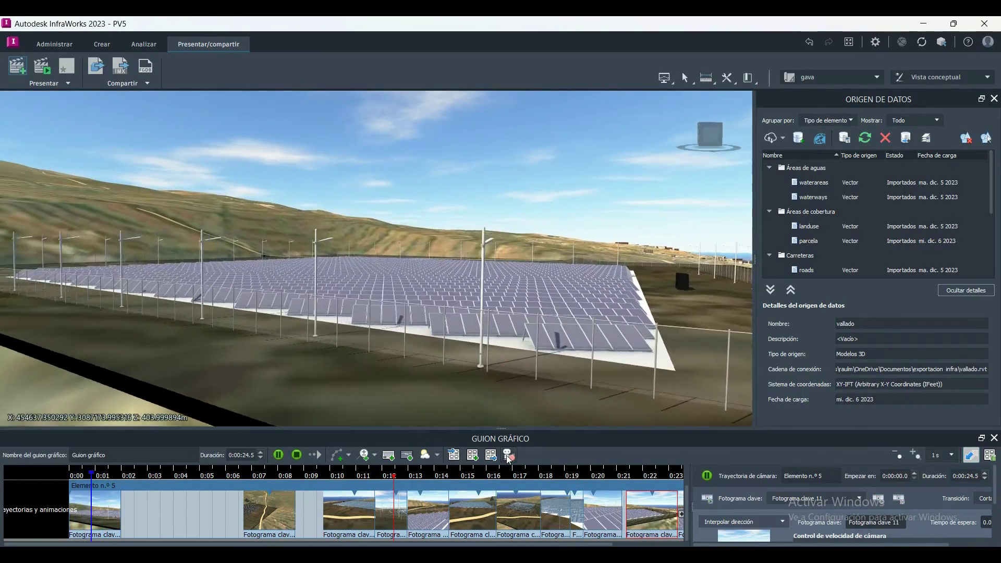